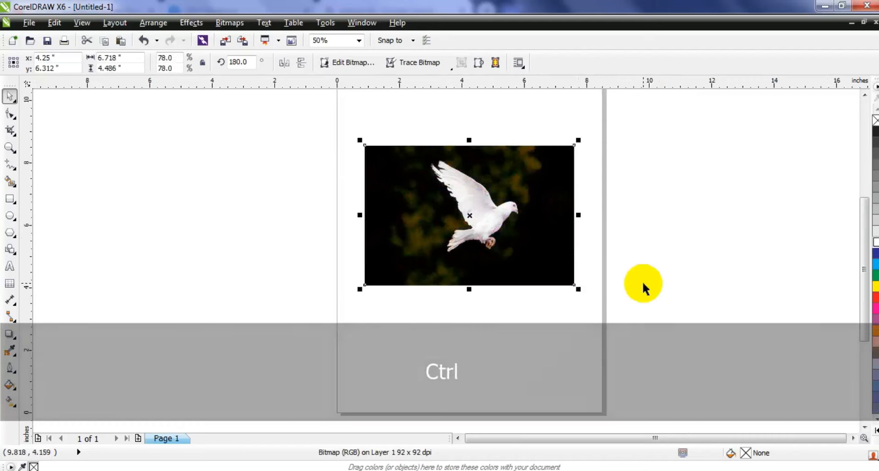
Rotate the dove photo counterclockwise in two turns so the bird's wing lies flatter, and deselect it.
{"action": "left_click", "coordinate": [636, 290]}
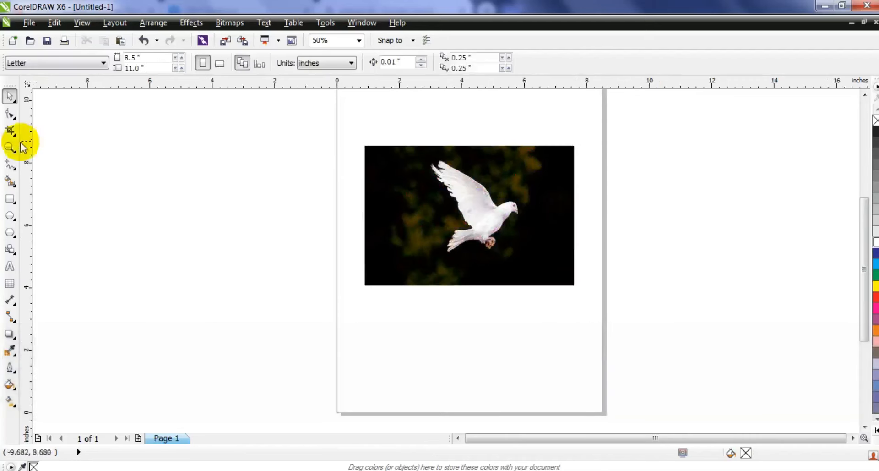
{"action": "left_click", "coordinate": [10, 146]}
{"action": "left_click_drag", "start_coordinate": [339, 127], "coordinate": [578, 290]}
{"action": "left_click", "coordinate": [8, 98]}
{"action": "left_click", "coordinate": [481, 225]}
{"action": "left_click", "coordinate": [609, 218]}
{"action": "left_click_drag", "start_coordinate": [238, 122], "coordinate": [239, 167]}
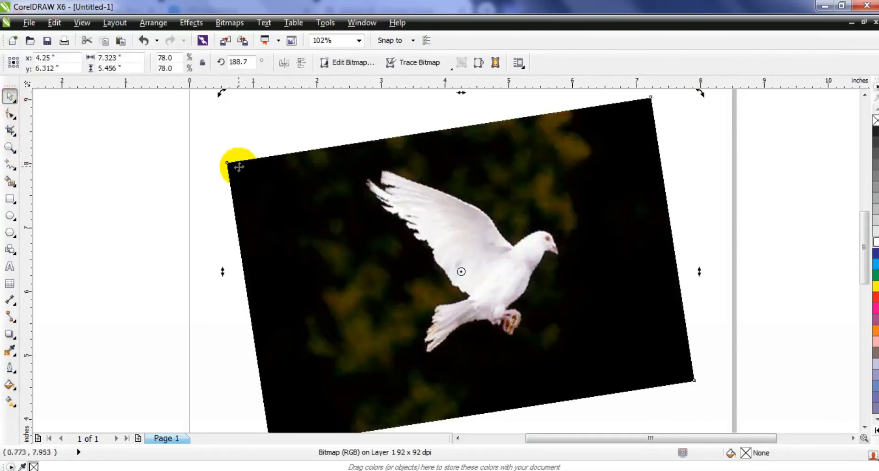
{"action": "left_click_drag", "start_coordinate": [223, 97], "coordinate": [218, 147]}
{"action": "left_click", "coordinate": [149, 210]}
Set up freehand line drawing with a red 2.0 pt outline for tracing the dove.
{"action": "left_click", "coordinate": [10, 147]}
{"action": "left_click_drag", "start_coordinate": [349, 170], "coordinate": [607, 371]}
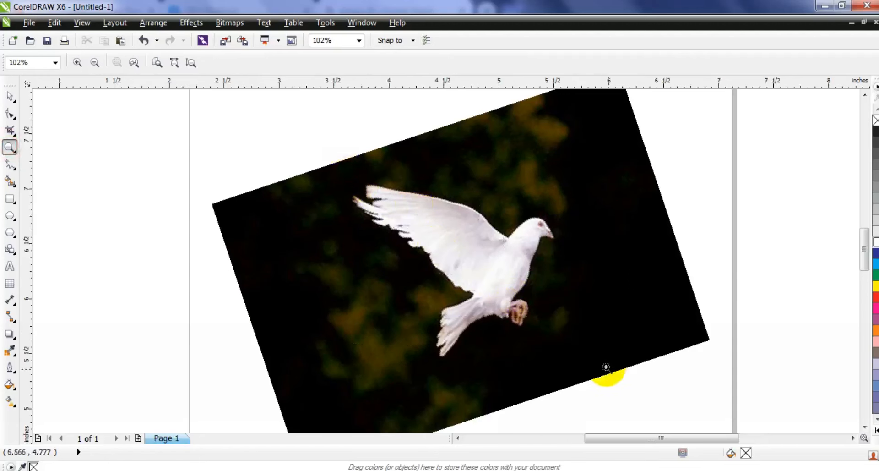
{"action": "left_click", "coordinate": [10, 165]}
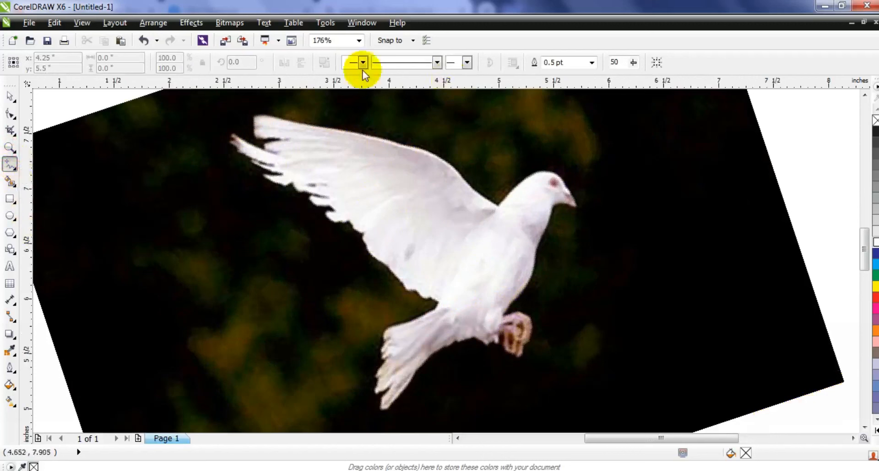
{"action": "left_click", "coordinate": [592, 62]}
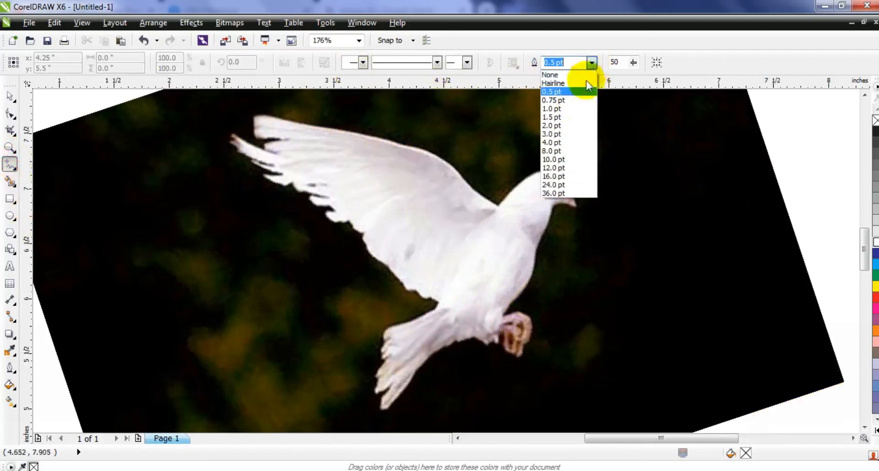
{"action": "left_click", "coordinate": [559, 125]}
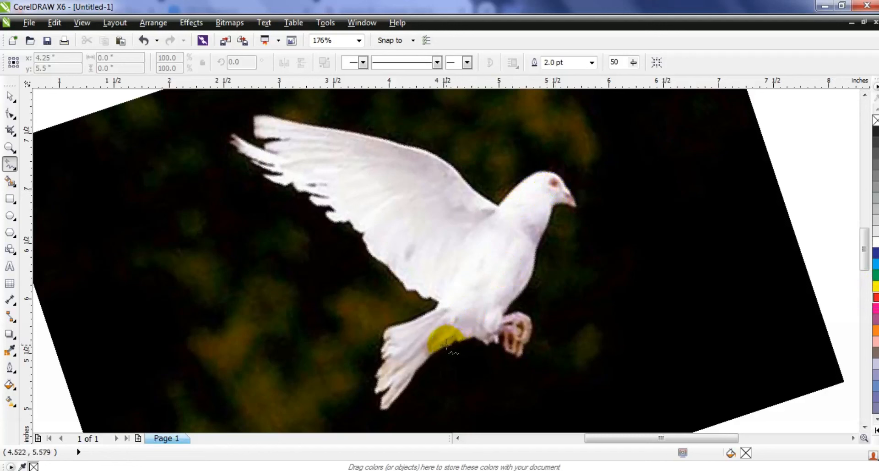
Draw a closed two-node line about 1.56 inches tall from the tail base to the wing's upper edge, and convert its segments to curves.
{"action": "left_click", "coordinate": [446, 344]}
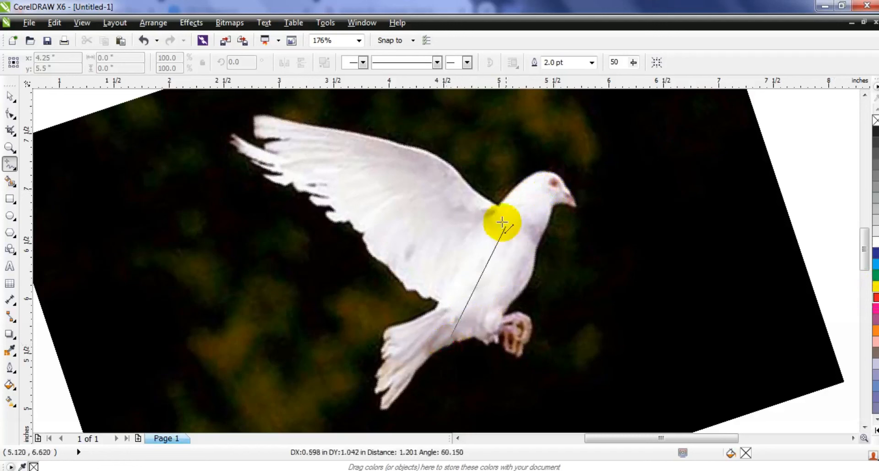
{"action": "left_click", "coordinate": [457, 173]}
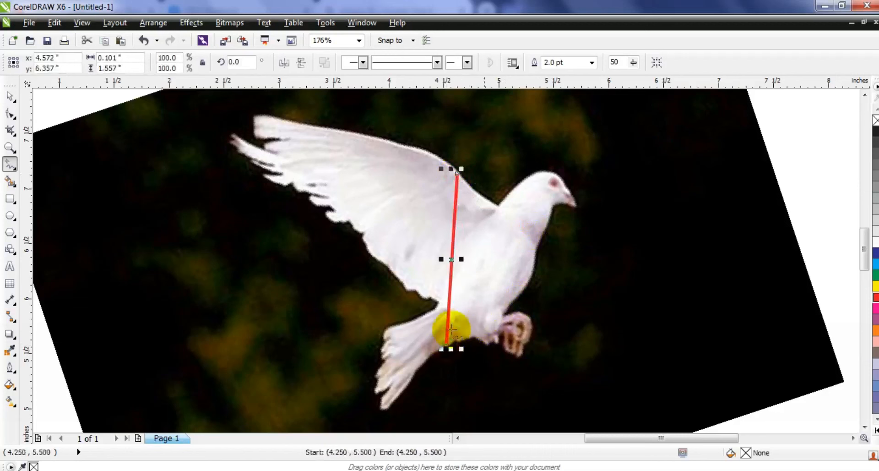
{"action": "left_click", "coordinate": [10, 113]}
{"action": "left_click_drag", "start_coordinate": [374, 146], "coordinate": [460, 302]}
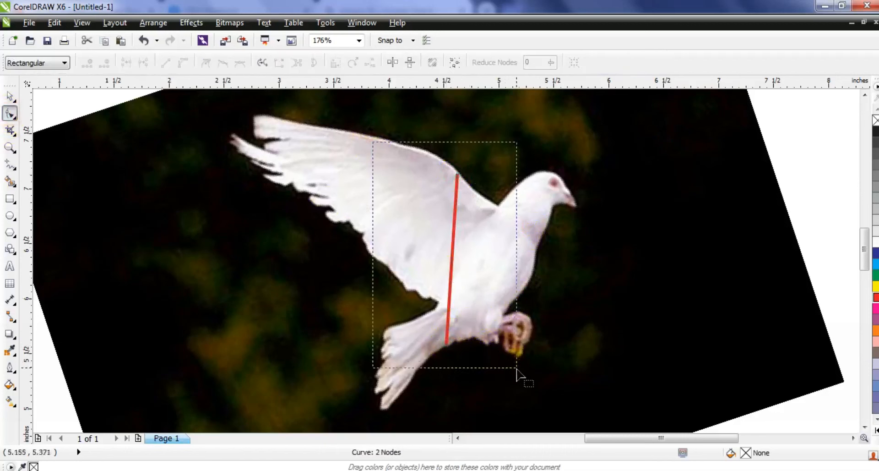
{"action": "left_click_drag", "start_coordinate": [516, 368], "coordinate": [516, 369]}
{"action": "left_click", "coordinate": [181, 63]}
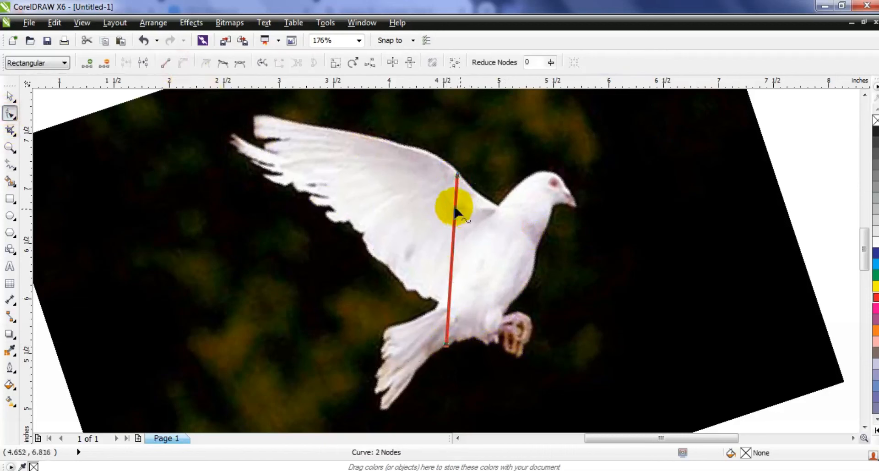
Bend one side of the body outline outward into a rounded arc that follows the dove's breast.
{"action": "left_click_drag", "start_coordinate": [453, 234], "coordinate": [504, 257]}
{"action": "left_click_drag", "start_coordinate": [493, 326], "coordinate": [425, 375]}
{"action": "left_click_drag", "start_coordinate": [486, 287], "coordinate": [509, 323]}
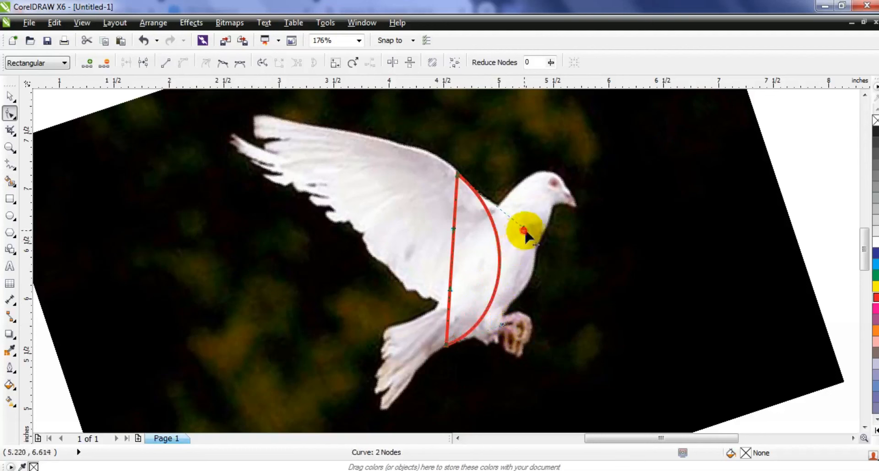
{"action": "left_click_drag", "start_coordinate": [537, 220], "coordinate": [571, 188]}
{"action": "left_click", "coordinate": [462, 180]}
{"action": "left_click_drag", "start_coordinate": [503, 325], "coordinate": [537, 328]}
Bend the body outline's inner side the same way to form a crescent, and bulge the breast arc slightly more.
{"action": "left_click_drag", "start_coordinate": [454, 232], "coordinate": [468, 226]}
{"action": "left_click_drag", "start_coordinate": [448, 289], "coordinate": [488, 303]}
{"action": "left_click_drag", "start_coordinate": [485, 225], "coordinate": [491, 224]}
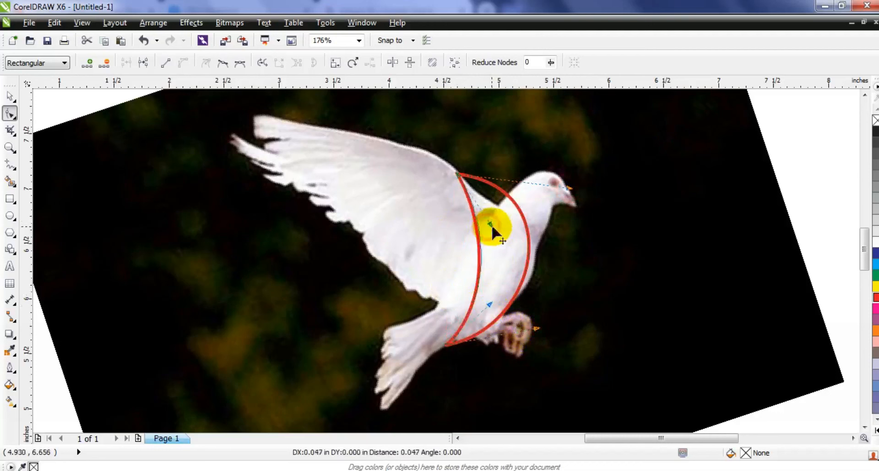
{"action": "left_click_drag", "start_coordinate": [490, 307], "coordinate": [496, 306]}
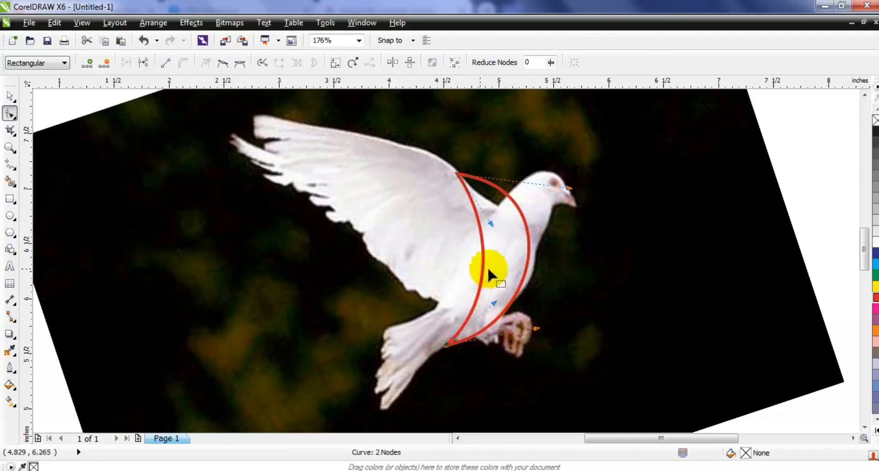
{"action": "left_click", "coordinate": [530, 263]}
{"action": "left_click_drag", "start_coordinate": [529, 264], "coordinate": [533, 266]}
Draw a closed four-node straight-line outline over the wing, from the body to the wing tip, wing shoulder and back.
{"action": "left_click", "coordinate": [10, 148]}
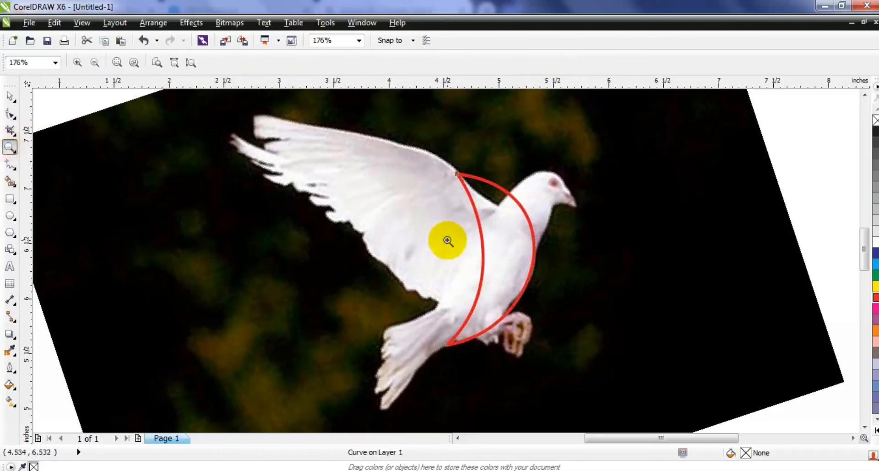
{"action": "scroll", "coordinate": [444, 242], "scroll_direction": "down", "scroll_amount": 3}
{"action": "left_click_drag", "start_coordinate": [335, 167], "coordinate": [656, 364]}
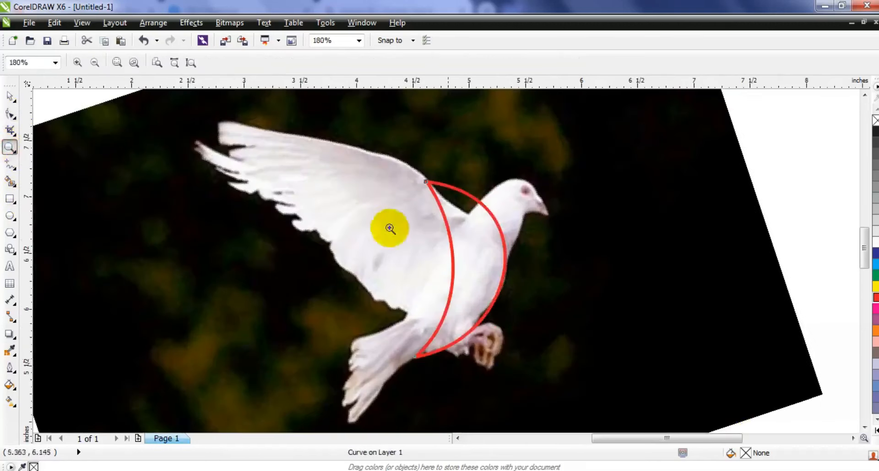
{"action": "left_click", "coordinate": [10, 165]}
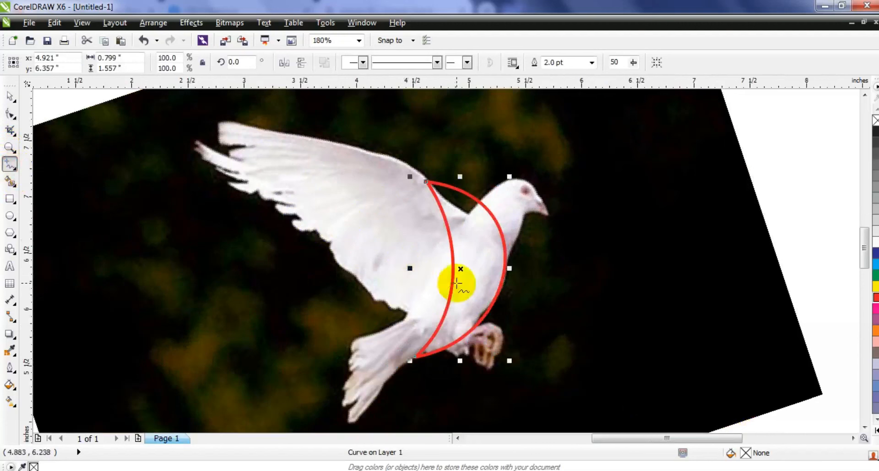
{"action": "left_click", "coordinate": [455, 288]}
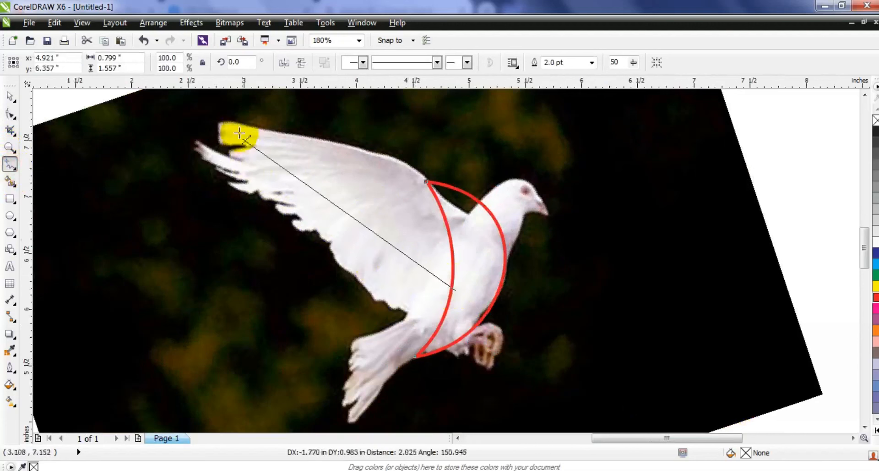
{"action": "double_click", "coordinate": [210, 118]}
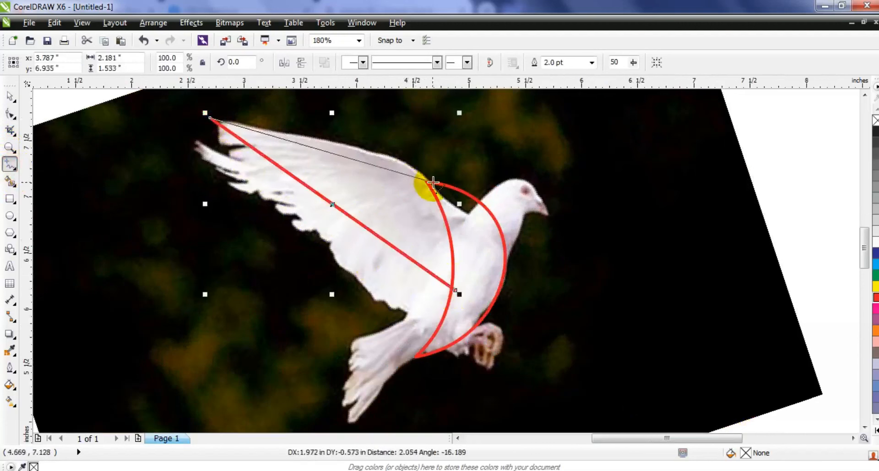
{"action": "double_click", "coordinate": [431, 183]}
{"action": "double_click", "coordinate": [465, 245]}
{"action": "left_click", "coordinate": [455, 289]}
Move the wing outline's lower body node downward, and convert all the wing's segments to curves.
{"action": "left_click", "coordinate": [10, 113]}
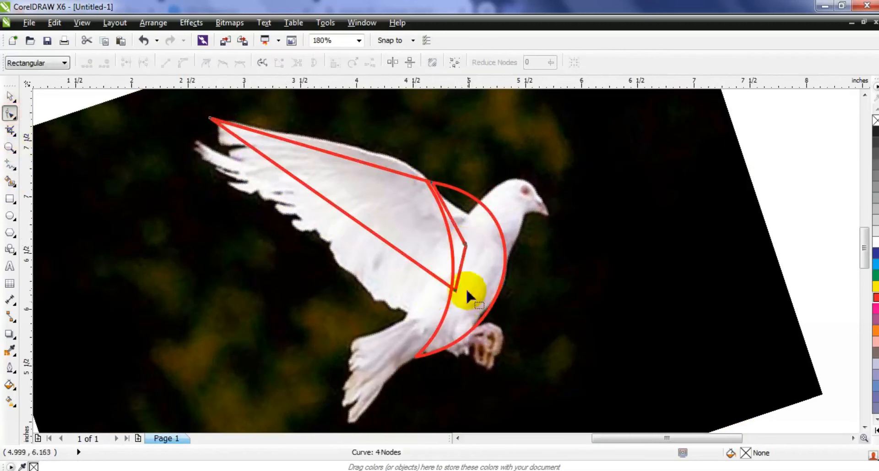
{"action": "left_click", "coordinate": [455, 290]}
{"action": "left_click_drag", "start_coordinate": [455, 290], "coordinate": [447, 317]}
{"action": "left_click_drag", "start_coordinate": [197, 111], "coordinate": [478, 326]}
{"action": "left_click", "coordinate": [182, 65]}
Bend the wing outline's lower edge outward around the feathers, and adjust its lower body node and curve handles.
{"action": "left_click_drag", "start_coordinate": [338, 228], "coordinate": [304, 269]}
{"action": "left_click", "coordinate": [468, 341]}
{"action": "left_click_drag", "start_coordinate": [431, 329], "coordinate": [452, 303]}
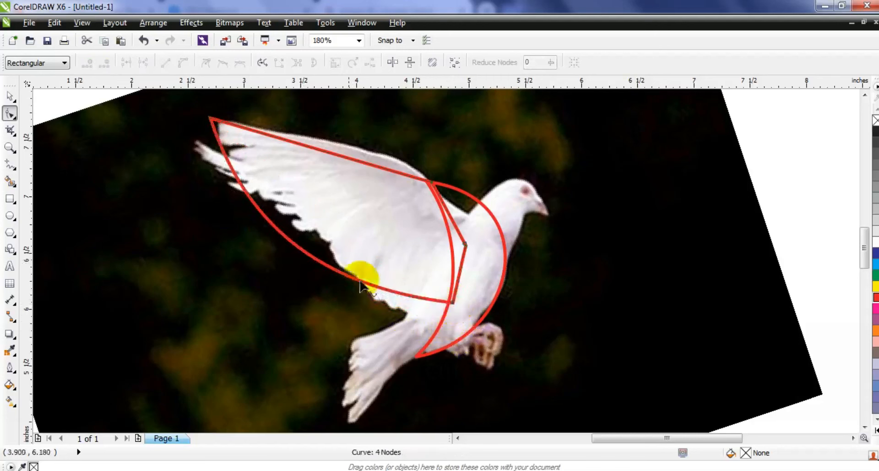
{"action": "left_click_drag", "start_coordinate": [418, 280], "coordinate": [472, 327]}
{"action": "left_click_drag", "start_coordinate": [326, 288], "coordinate": [372, 327]}
Shape the wing outline's upper edge into a shallow S-curve sagging from the wing tip toward the shoulder.
{"action": "left_click_drag", "start_coordinate": [398, 162], "coordinate": [462, 202]}
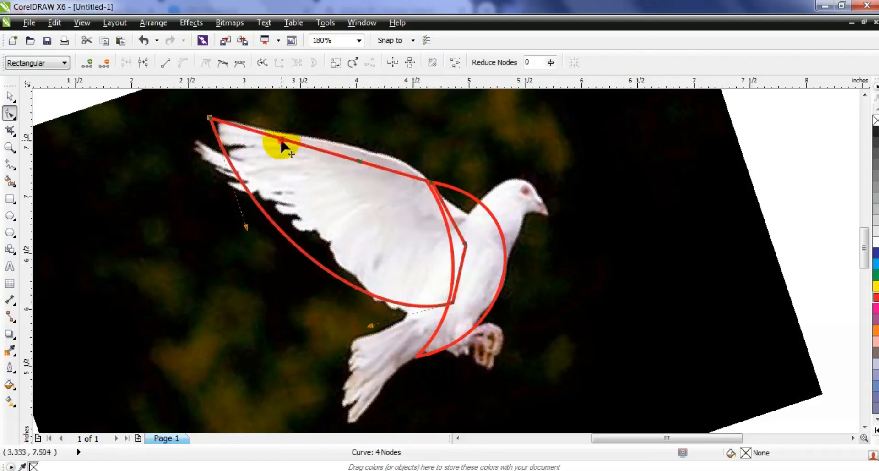
{"action": "left_click_drag", "start_coordinate": [281, 140], "coordinate": [278, 158]}
{"action": "left_click_drag", "start_coordinate": [274, 189], "coordinate": [275, 188]}
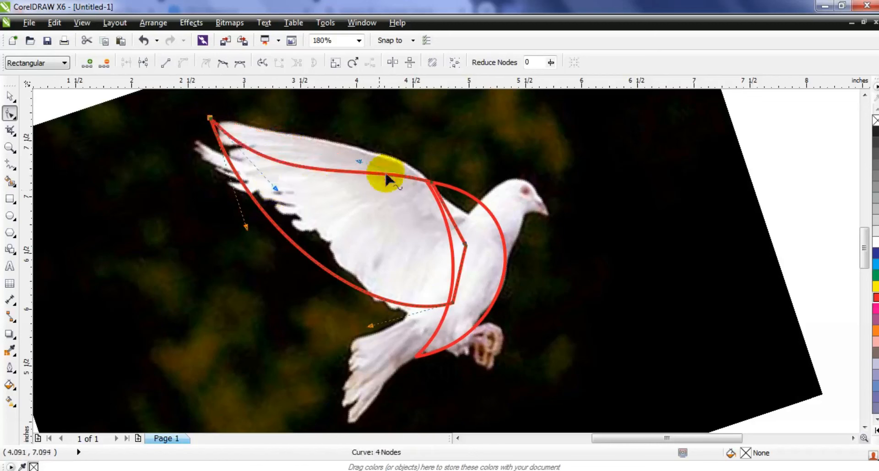
{"action": "left_click_drag", "start_coordinate": [358, 160], "coordinate": [354, 155]}
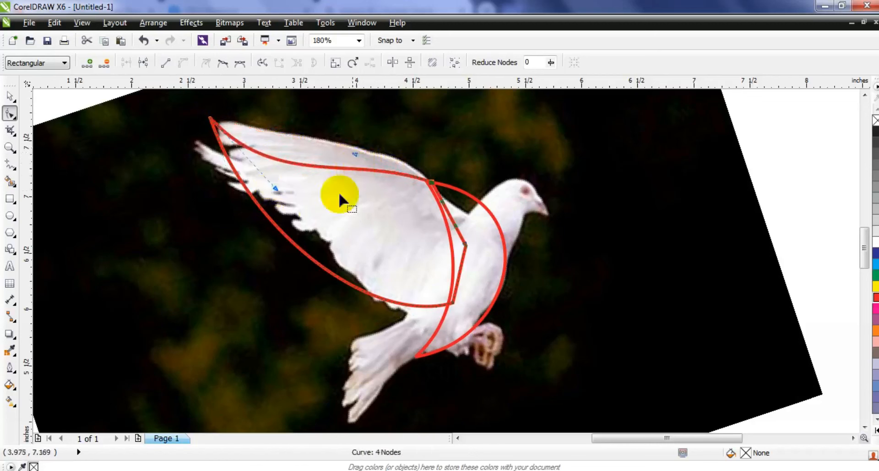
{"action": "left_click_drag", "start_coordinate": [276, 189], "coordinate": [281, 202]}
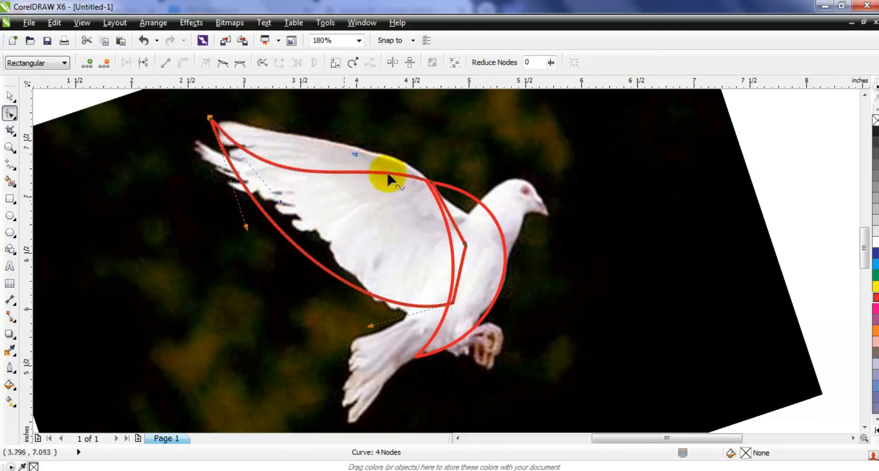
Shift the body crescent's two end nodes slightly toward the wing, and adjust the breast arc's lower handle.
{"action": "left_click_drag", "start_coordinate": [357, 152], "coordinate": [408, 359]}
{"action": "left_click", "coordinate": [450, 239]}
{"action": "left_click", "coordinate": [476, 215]}
{"action": "mouse_move", "coordinate": [474, 202]}
{"action": "left_mouse_down"}
{"action": "mouse_move", "coordinate": [465, 202]}
{"action": "mouse_move", "coordinate": [476, 204]}
{"action": "left_mouse_up"}
{"action": "left_click", "coordinate": [422, 185]}
{"action": "left_click_drag", "start_coordinate": [422, 184], "coordinate": [419, 182]}
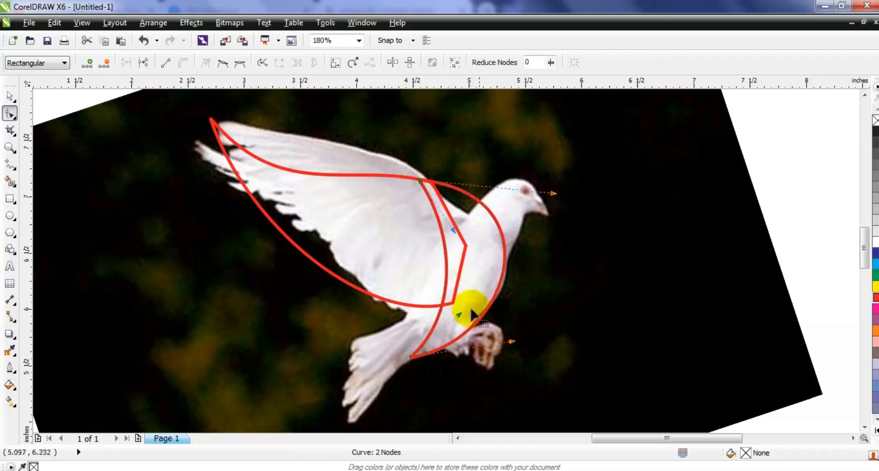
{"action": "left_click_drag", "start_coordinate": [512, 343], "coordinate": [516, 339]}
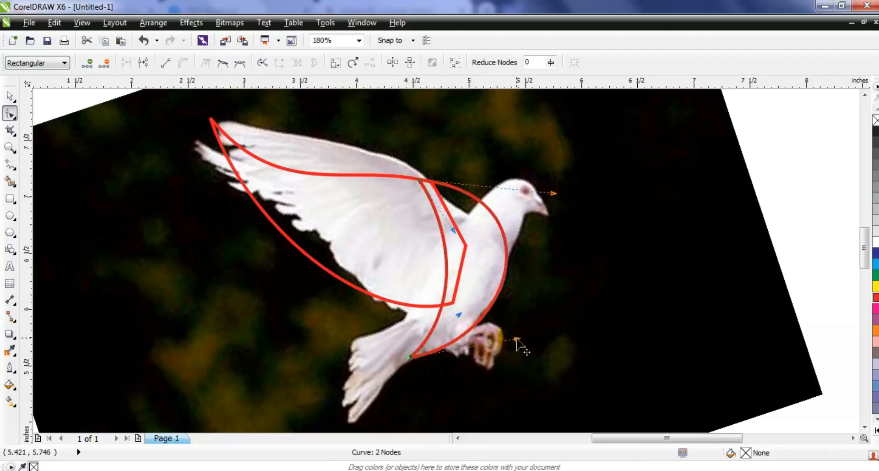
Draw a closed four-node straight-line outline over the tail, from the body to beyond the tail feathers and back.
{"action": "left_click", "coordinate": [10, 147]}
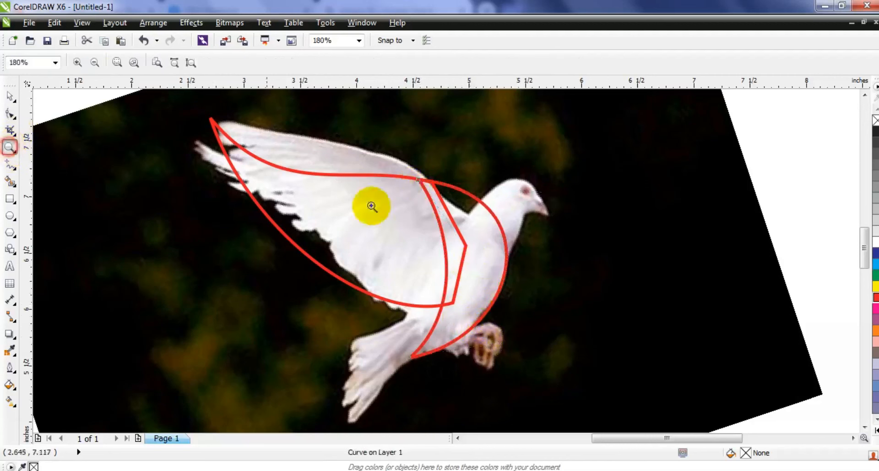
{"action": "right_click", "coordinate": [415, 200]}
{"action": "left_click_drag", "start_coordinate": [342, 214], "coordinate": [670, 386]}
{"action": "left_click", "coordinate": [10, 164]}
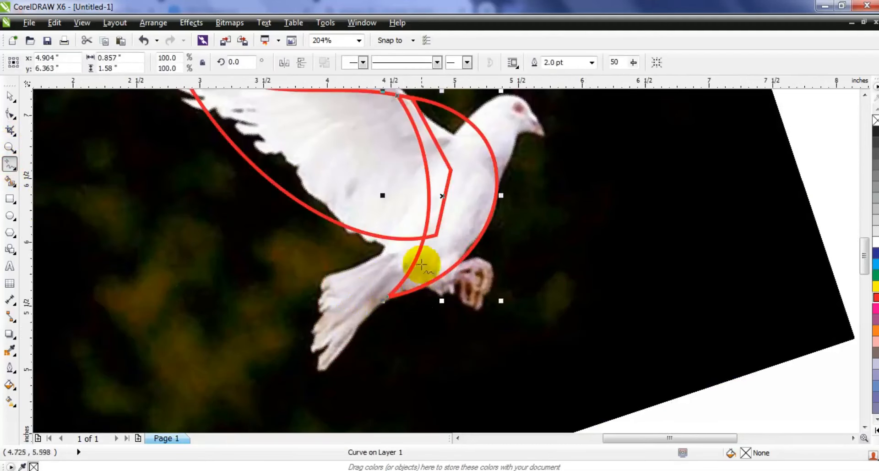
{"action": "left_click", "coordinate": [426, 244]}
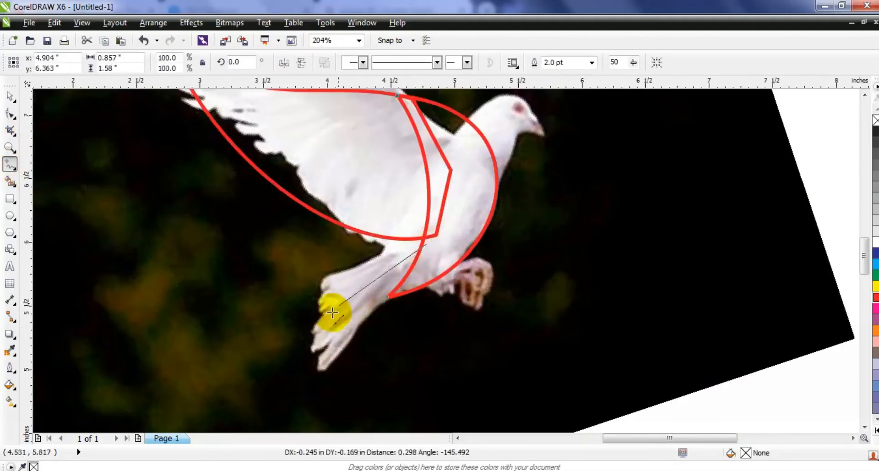
{"action": "left_click", "coordinate": [292, 338]}
{"action": "left_click", "coordinate": [292, 338]}
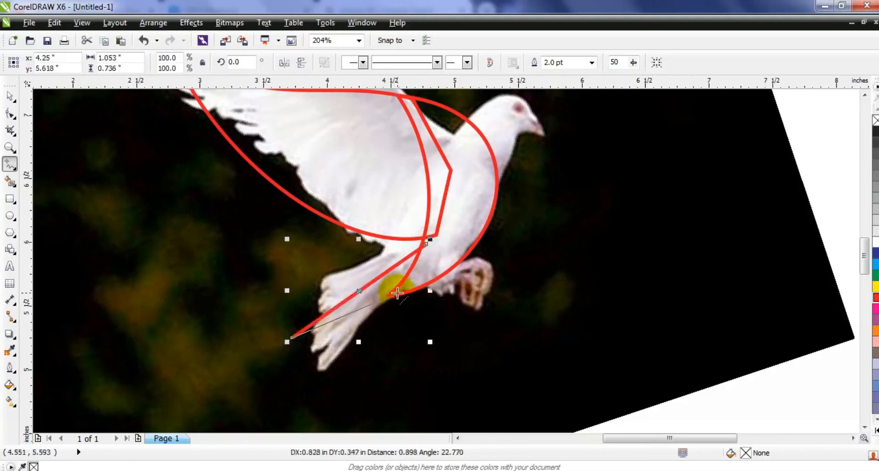
{"action": "left_click", "coordinate": [397, 290]}
{"action": "left_click", "coordinate": [433, 255]}
{"action": "left_click", "coordinate": [425, 243]}
Convert the tail outline's segments to curves, and bulge its upper edge outward around the tail feathers.
{"action": "left_click", "coordinate": [8, 113]}
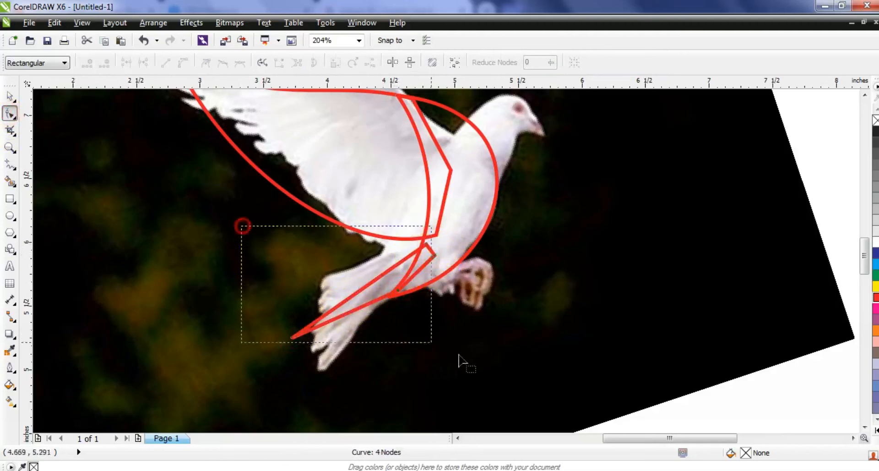
{"action": "left_click", "coordinate": [331, 318]}
{"action": "left_click_drag", "start_coordinate": [335, 313], "coordinate": [316, 282]}
{"action": "left_click_drag", "start_coordinate": [381, 273], "coordinate": [384, 286]}
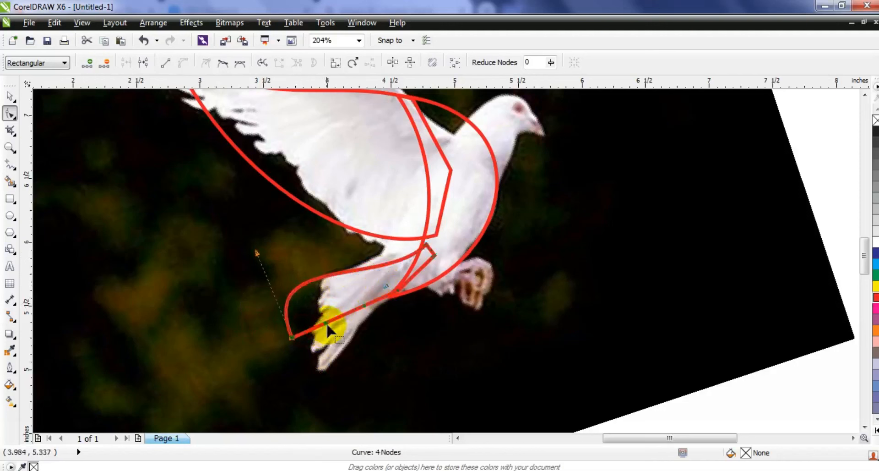
Bend the tail outline's lower edge outward, and adjust the handles at its tip to round the end.
{"action": "left_click_drag", "start_coordinate": [326, 323], "coordinate": [317, 355]}
{"action": "left_click_drag", "start_coordinate": [363, 304], "coordinate": [368, 320]}
{"action": "left_click_drag", "start_coordinate": [317, 355], "coordinate": [300, 362]}
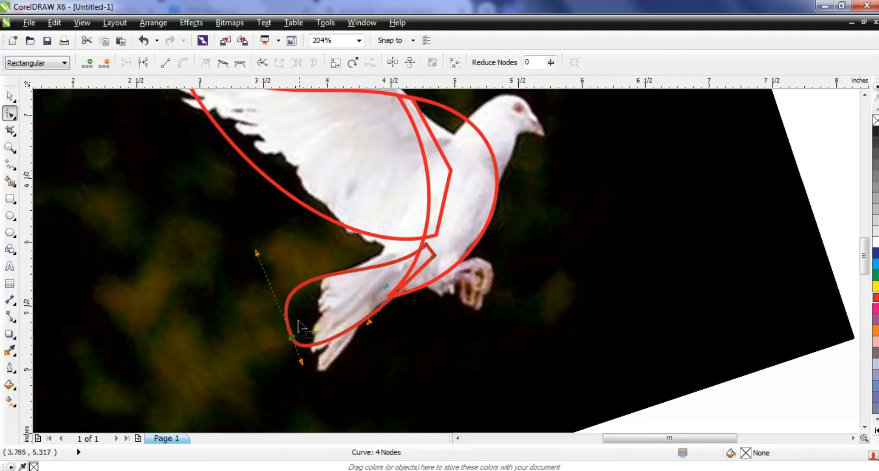
{"action": "left_click_drag", "start_coordinate": [255, 253], "coordinate": [256, 257]}
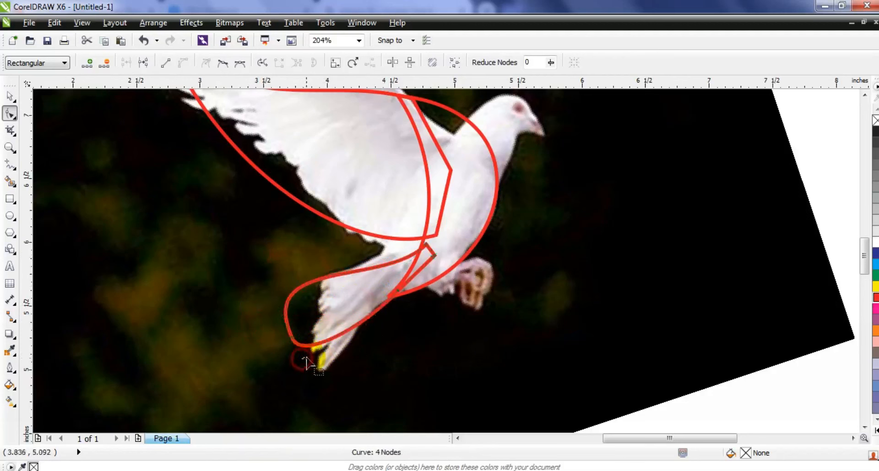
Rotate the tail outline slightly clockwise to 353.9 degrees.
{"action": "left_click", "coordinate": [9, 96]}
{"action": "left_click", "coordinate": [334, 290]}
{"action": "mouse_move", "coordinate": [452, 244]}
{"action": "left_mouse_down"}
{"action": "mouse_move", "coordinate": [442, 238]}
{"action": "mouse_move", "coordinate": [442, 252]}
{"action": "left_mouse_up"}
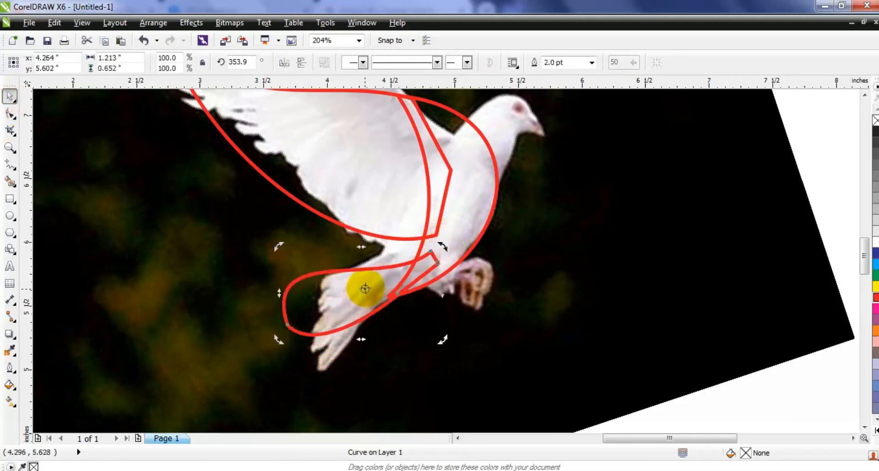
Move the tail outline slightly up and toward the dove's body.
{"action": "left_click_drag", "start_coordinate": [349, 292], "coordinate": [354, 286]}
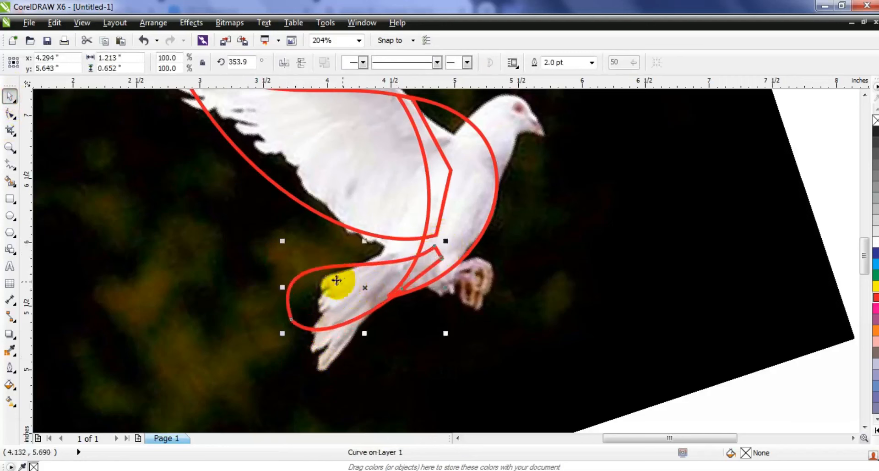
{"action": "key", "text": "F3"}
{"action": "key", "text": "Escape"}
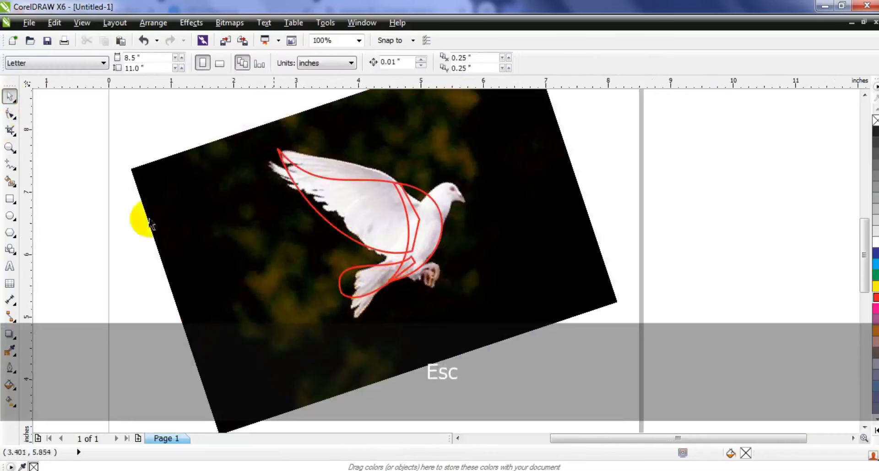
Draw a straight line from just beyond the dove's beak to the back of its neck.
{"action": "left_click", "coordinate": [9, 147]}
{"action": "left_click_drag", "start_coordinate": [363, 147], "coordinate": [559, 299]}
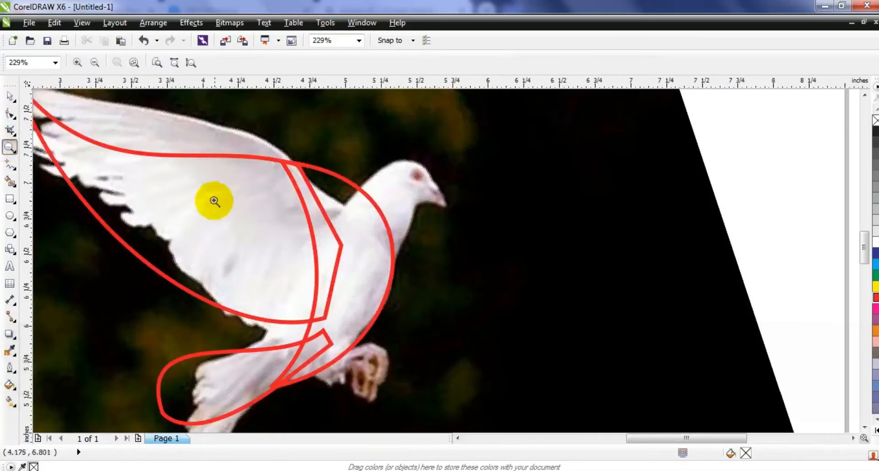
{"action": "left_click_drag", "start_coordinate": [180, 141], "coordinate": [642, 367]}
{"action": "left_click", "coordinate": [9, 163]}
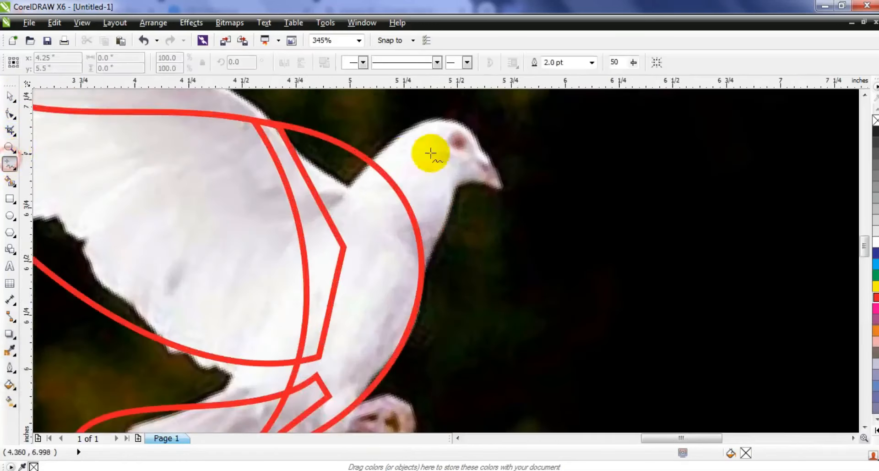
{"action": "left_click", "coordinate": [512, 162]}
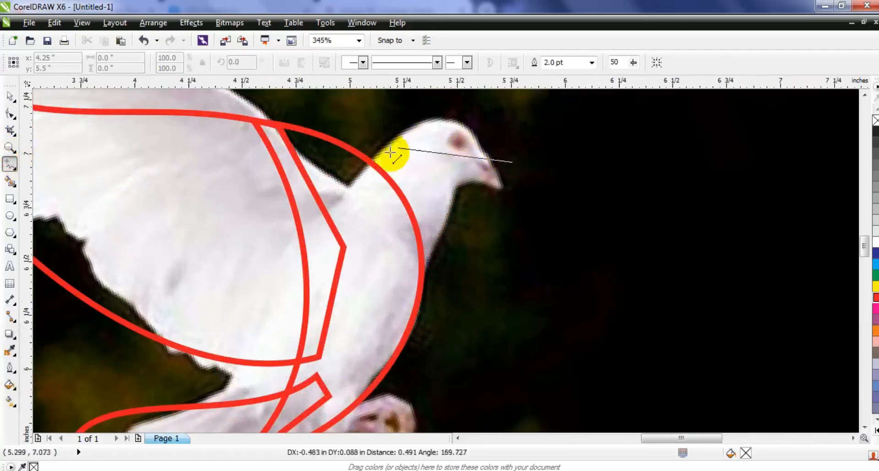
{"action": "left_click", "coordinate": [360, 189]}
Convert the head line to a curve and arch it over the dove's head, adjusting its end nodes and handles.
{"action": "left_click", "coordinate": [7, 120]}
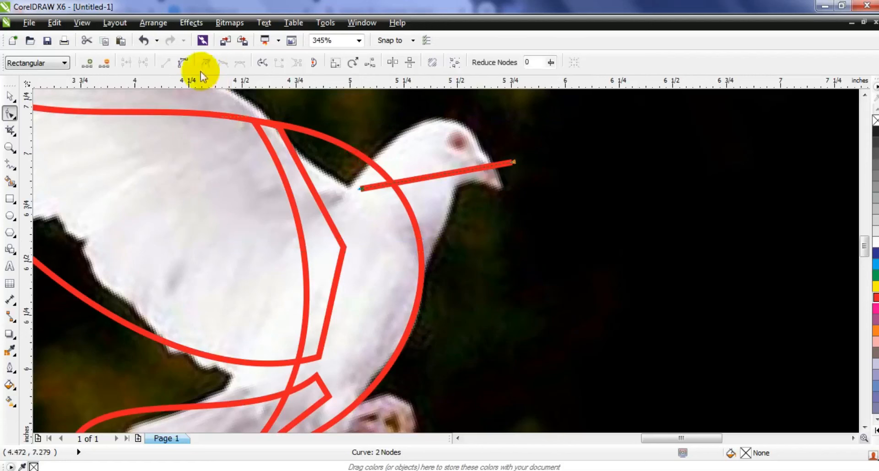
{"action": "left_click_drag", "start_coordinate": [282, 161], "coordinate": [392, 232]}
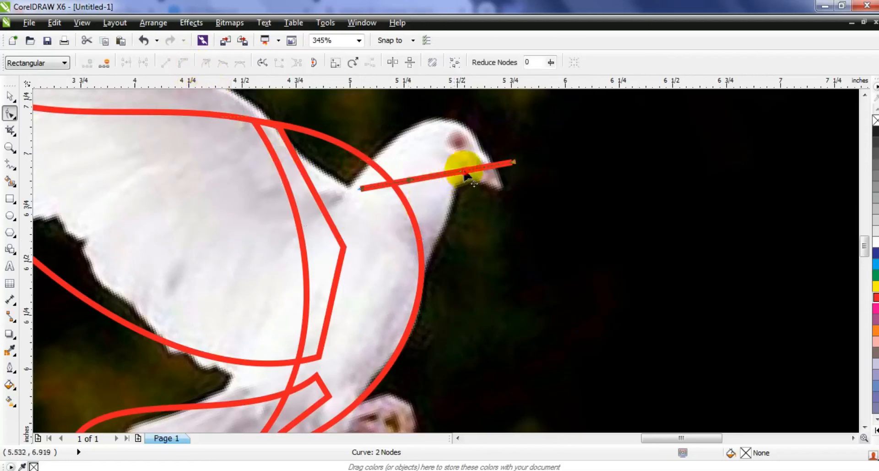
{"action": "left_click_drag", "start_coordinate": [464, 172], "coordinate": [453, 155]}
{"action": "left_click_drag", "start_coordinate": [410, 178], "coordinate": [445, 117]}
{"action": "left_click_drag", "start_coordinate": [343, 185], "coordinate": [365, 187]}
{"action": "left_click_drag", "start_coordinate": [401, 105], "coordinate": [392, 106]}
{"action": "left_click_drag", "start_coordinate": [513, 165], "coordinate": [509, 148]}
{"action": "left_click", "coordinate": [865, 95]}
{"action": "left_click_drag", "start_coordinate": [460, 116], "coordinate": [467, 114]}
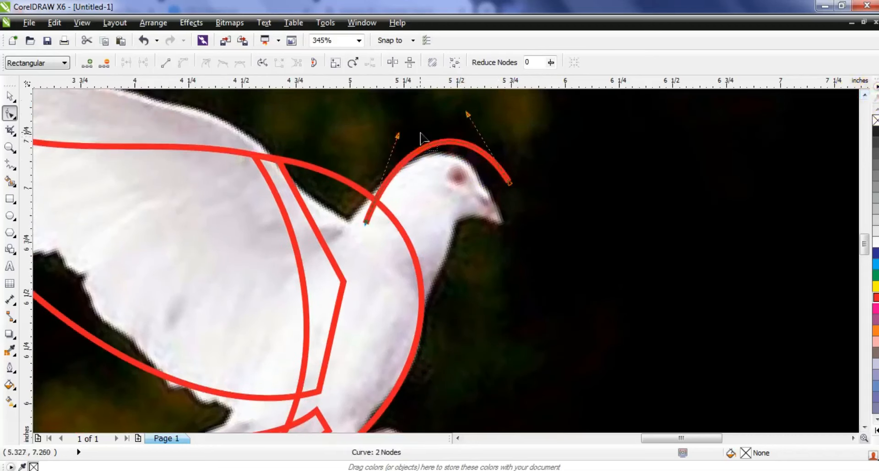
Close the head outline with straight segments from the beak down to the chest and back to the neck.
{"action": "left_click", "coordinate": [10, 163]}
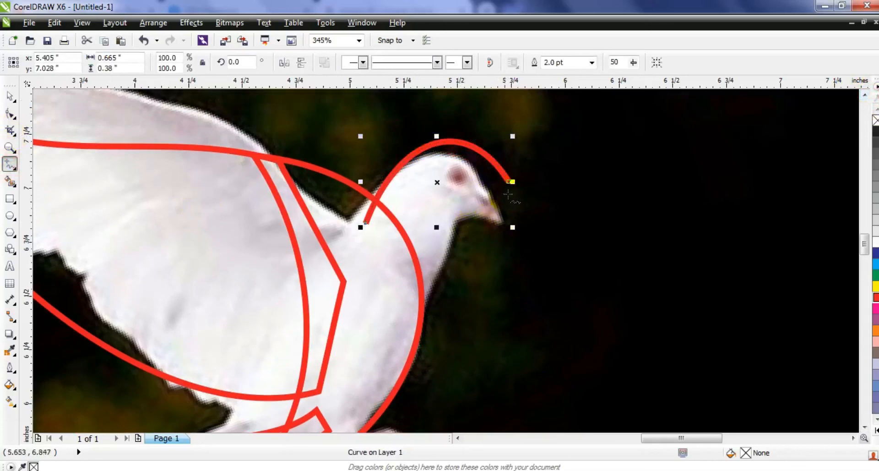
{"action": "left_click", "coordinate": [510, 182]}
{"action": "left_click", "coordinate": [507, 180]}
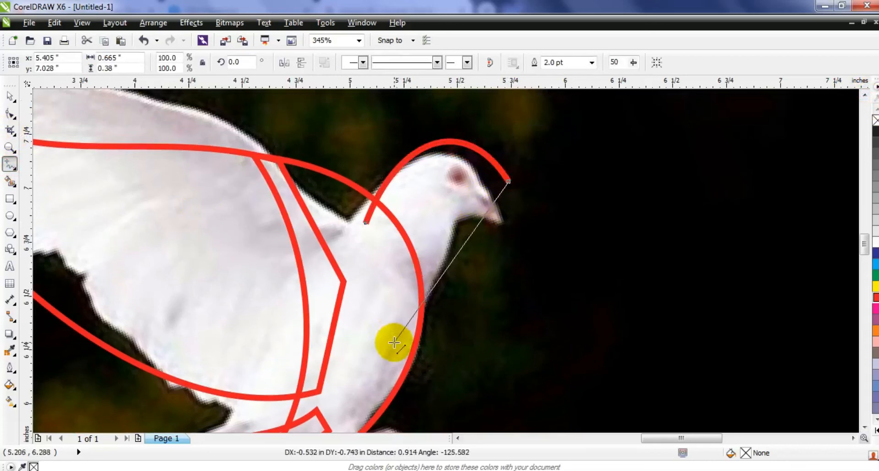
{"action": "left_click", "coordinate": [396, 371]}
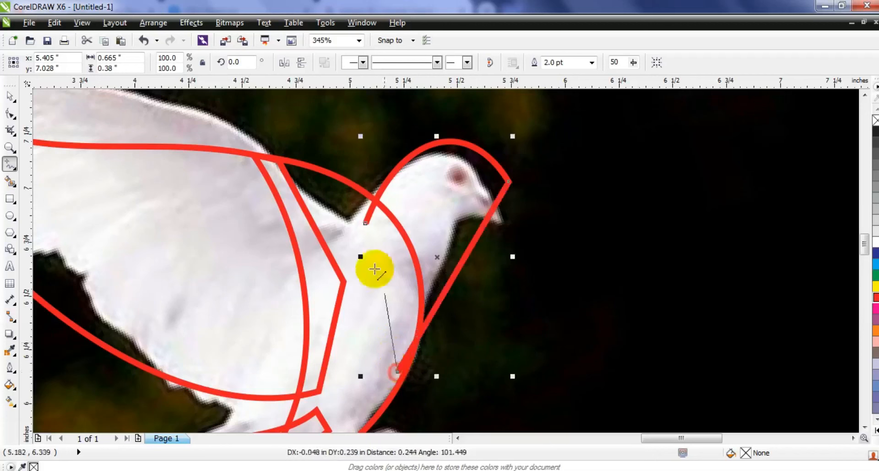
{"action": "left_click", "coordinate": [365, 223]}
Convert the head outline's straight segments to curves and bend the front edge inward along the dove's throat.
{"action": "left_click", "coordinate": [8, 117]}
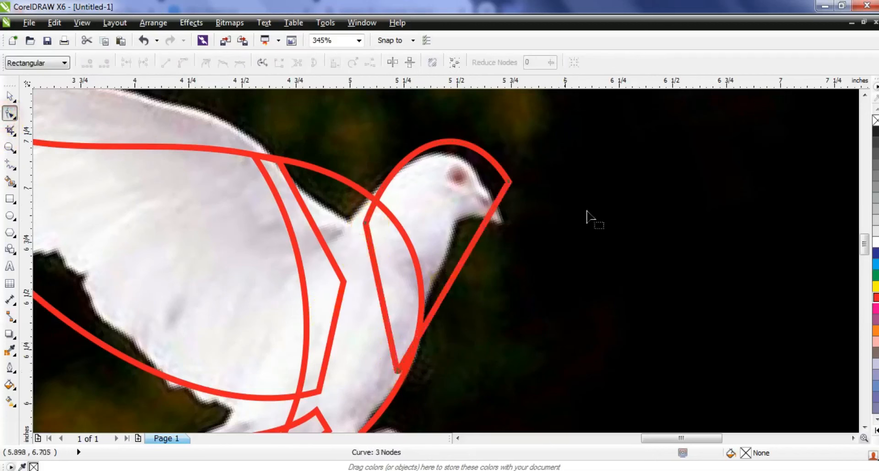
{"action": "left_click_drag", "start_coordinate": [350, 408], "coordinate": [352, 409]}
{"action": "left_click", "coordinate": [176, 67]}
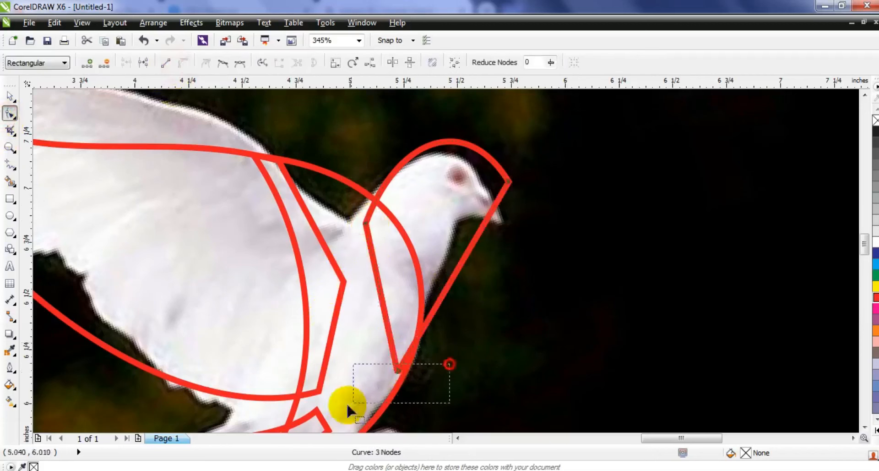
{"action": "left_click_drag", "start_coordinate": [471, 248], "coordinate": [453, 214]}
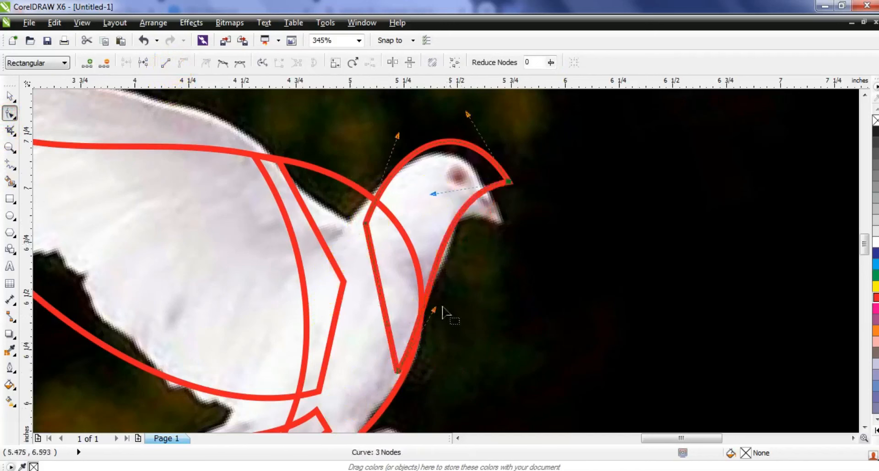
{"action": "left_click_drag", "start_coordinate": [434, 310], "coordinate": [458, 331]}
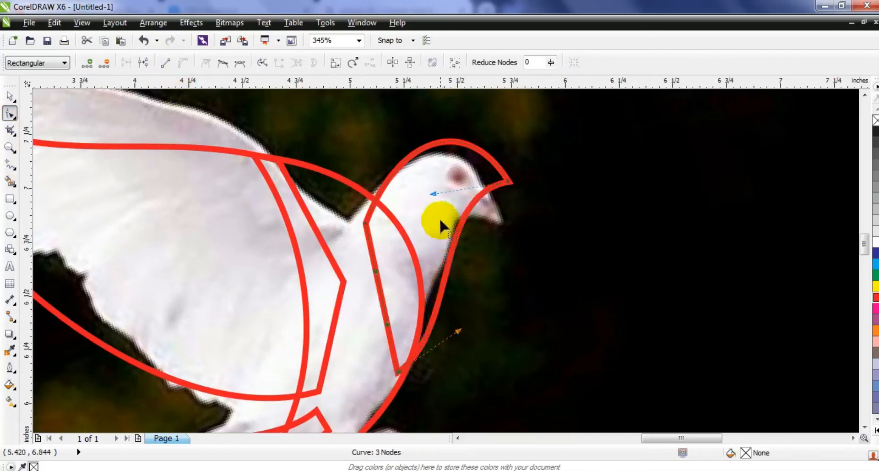
{"action": "left_click_drag", "start_coordinate": [432, 194], "coordinate": [428, 193]}
Move the head outline's beak tip slightly down and outward, and refine the handles for a fuller throat and chest curve.
{"action": "left_click_drag", "start_coordinate": [509, 182], "coordinate": [516, 193]}
{"action": "left_click_drag", "start_coordinate": [472, 125], "coordinate": [472, 114]}
{"action": "left_click", "coordinate": [396, 133]}
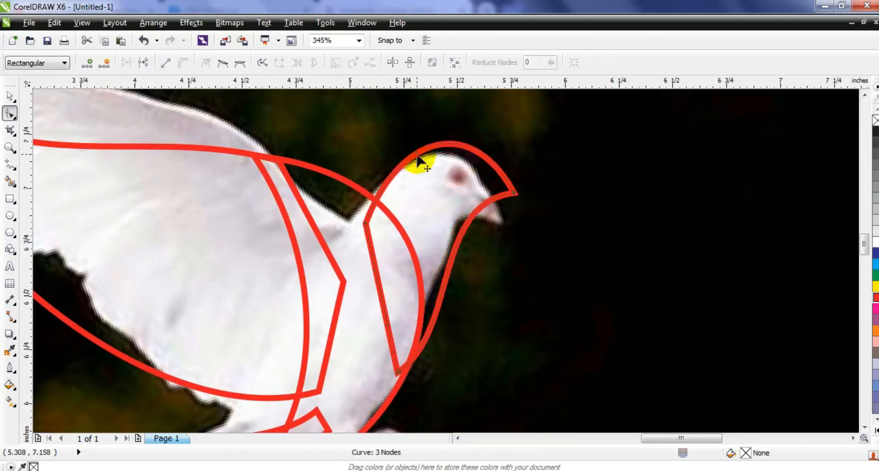
{"action": "left_click_drag", "start_coordinate": [455, 318], "coordinate": [395, 389]}
{"action": "left_click_drag", "start_coordinate": [465, 335], "coordinate": [480, 348]}
{"action": "left_click_drag", "start_coordinate": [424, 204], "coordinate": [421, 204]}
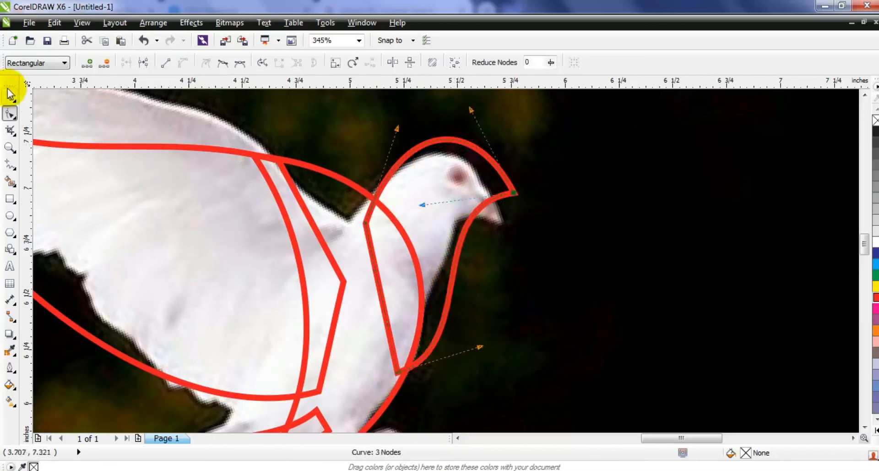
Move all the bird outlines together off the photo to the empty area right of the page.
{"action": "left_click", "coordinate": [10, 94]}
{"action": "key", "text": "F3"}
{"action": "key", "text": "Escape"}
{"action": "left_click_drag", "start_coordinate": [486, 143], "coordinate": [240, 303]}
{"action": "left_click_drag", "start_coordinate": [338, 235], "coordinate": [655, 251]}
{"action": "left_click", "coordinate": [633, 310]}
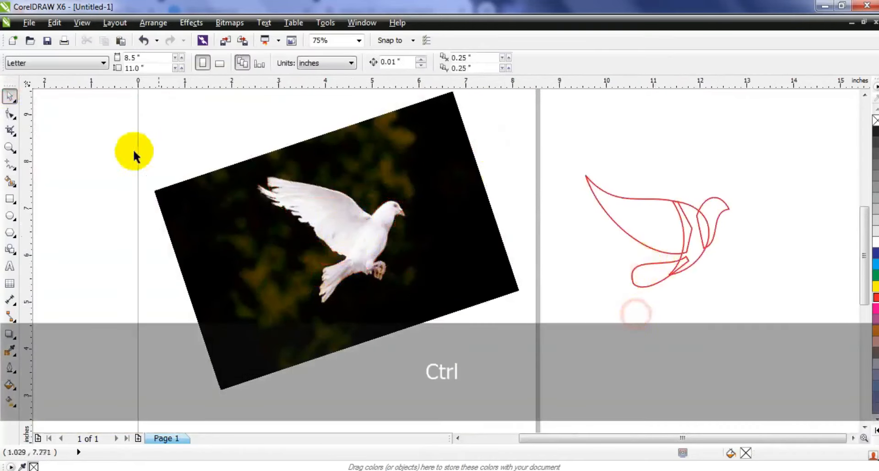
Bring the body outline to the front and fill it with a linear gradient from dark green to lighter green toward the wing.
{"action": "left_click", "coordinate": [10, 146]}
{"action": "left_click_drag", "start_coordinate": [546, 150], "coordinate": [775, 304]}
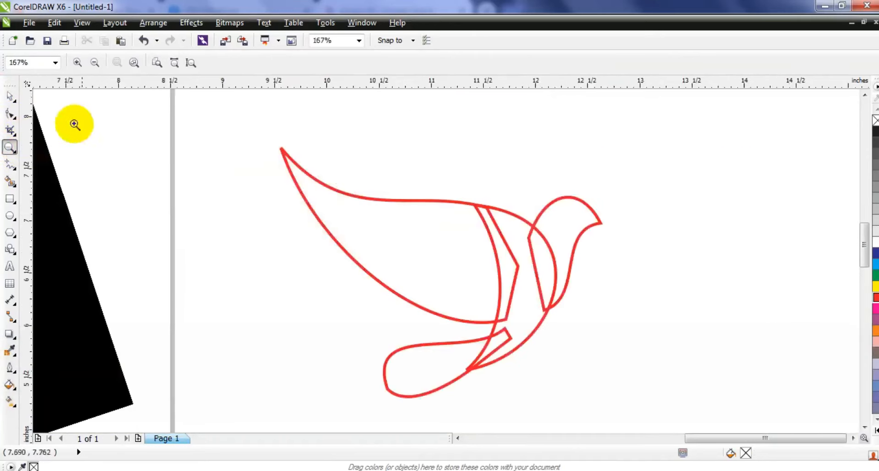
{"action": "left_click", "coordinate": [10, 96]}
{"action": "left_click", "coordinate": [520, 220]}
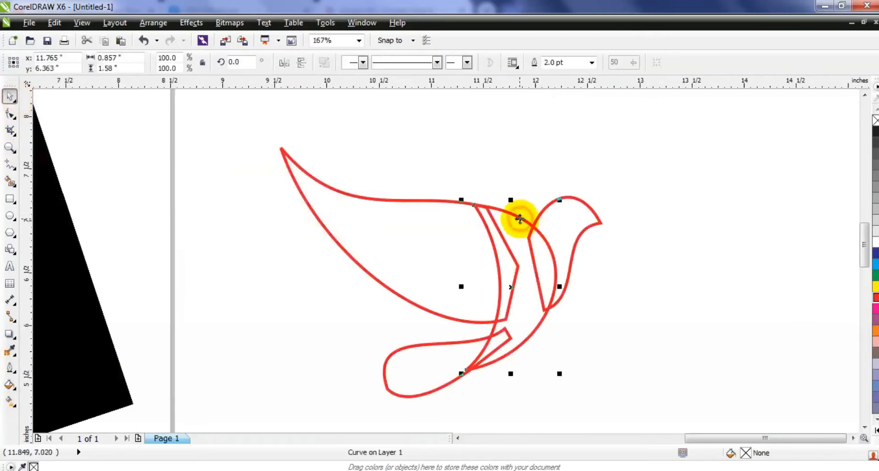
{"action": "key", "text": "shift+Page_Up"}
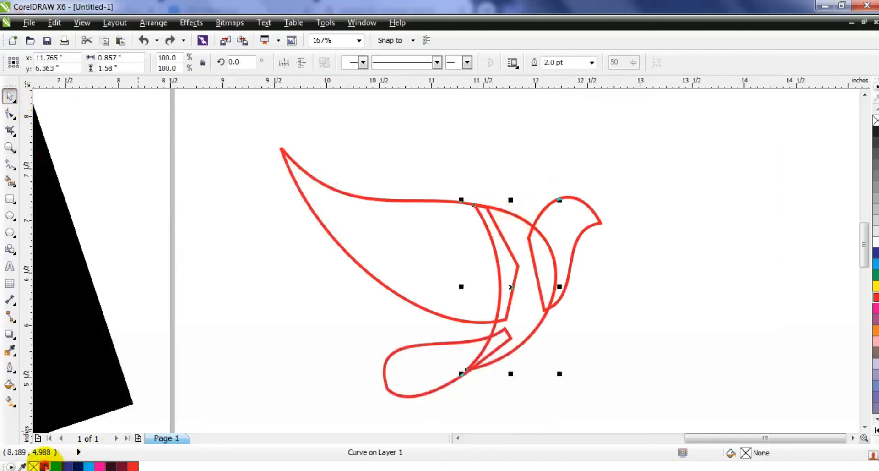
{"action": "left_click_drag", "start_coordinate": [44, 465], "coordinate": [495, 291]}
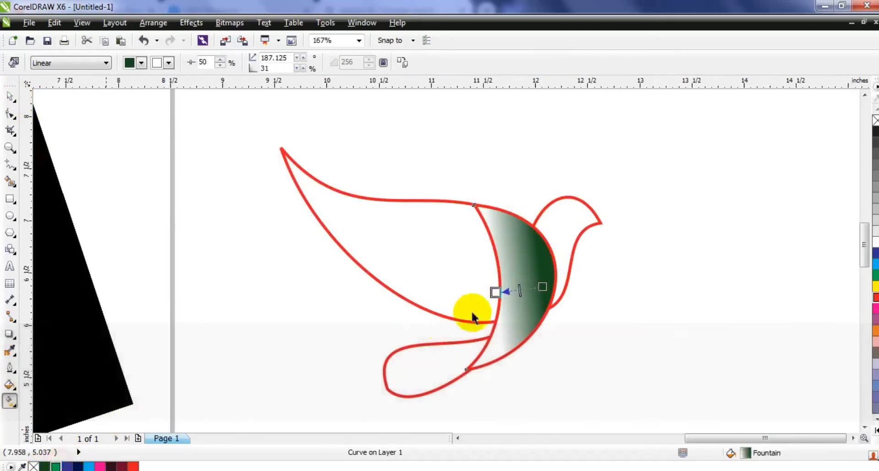
{"action": "left_click_drag", "start_coordinate": [499, 294], "coordinate": [481, 290]}
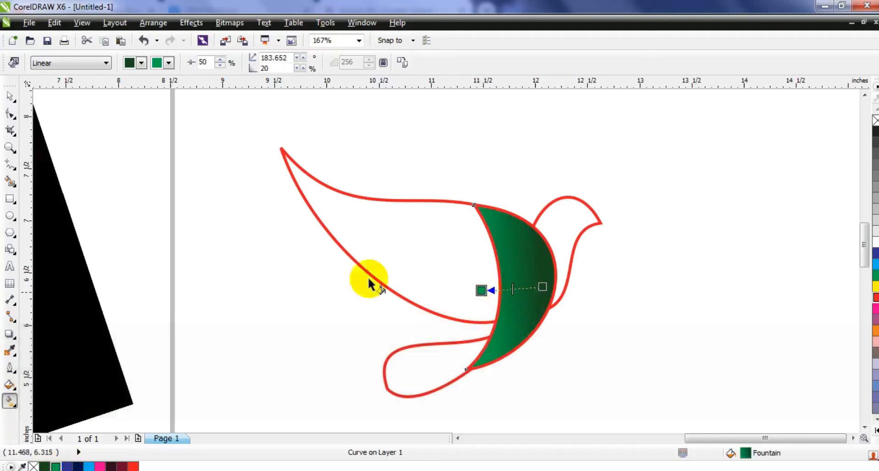
Fill the wing with a linear gradient from very dark red near the body to pink at the wing tip.
{"action": "left_click", "coordinate": [10, 97]}
{"action": "left_click", "coordinate": [390, 284]}
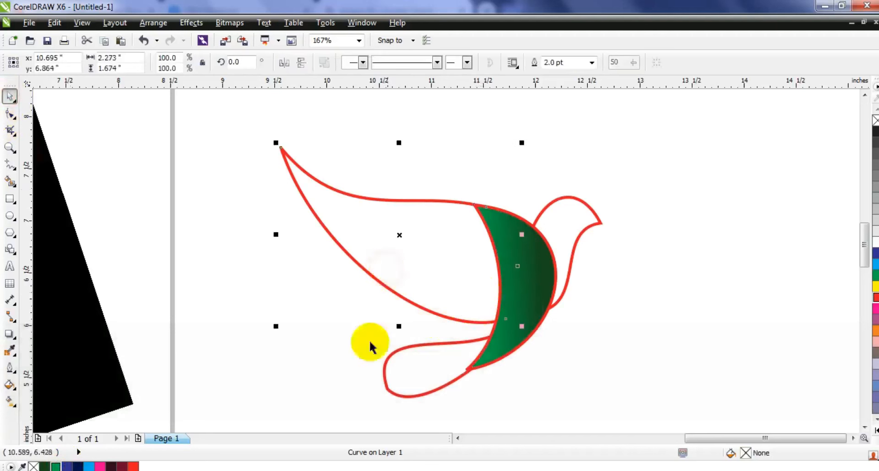
{"action": "left_click", "coordinate": [122, 466]}
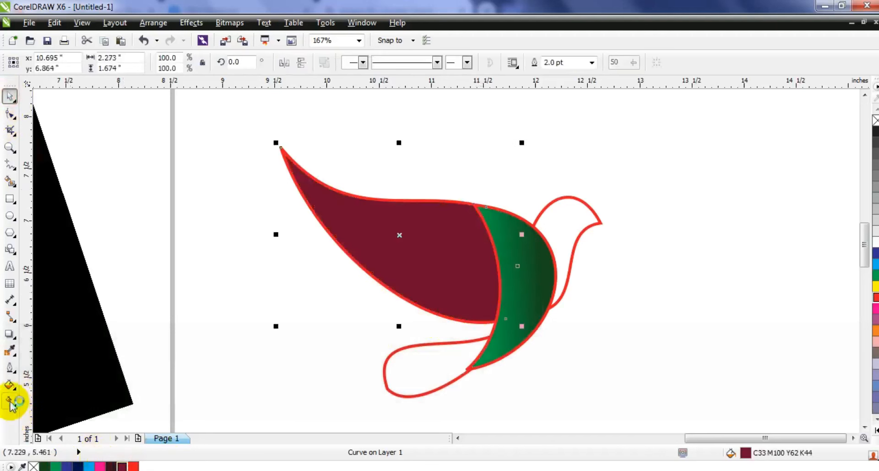
{"action": "left_click", "coordinate": [10, 401]}
{"action": "left_click_drag", "start_coordinate": [382, 255], "coordinate": [378, 252]}
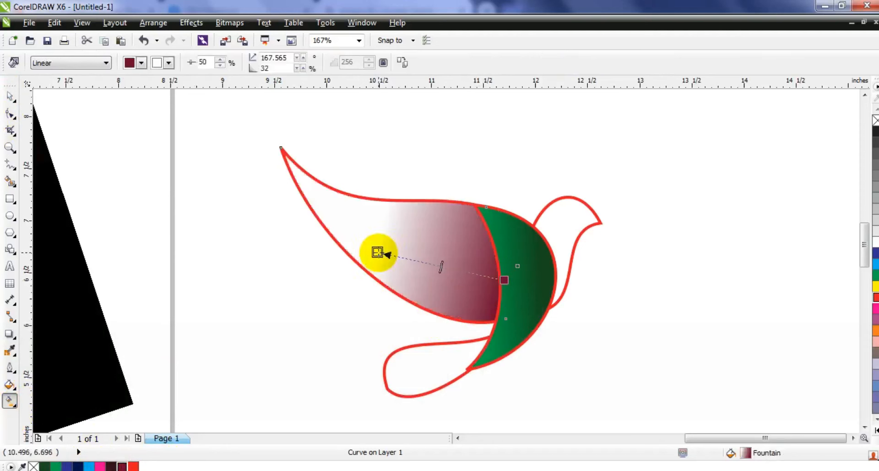
{"action": "left_click_drag", "start_coordinate": [380, 252], "coordinate": [341, 255]}
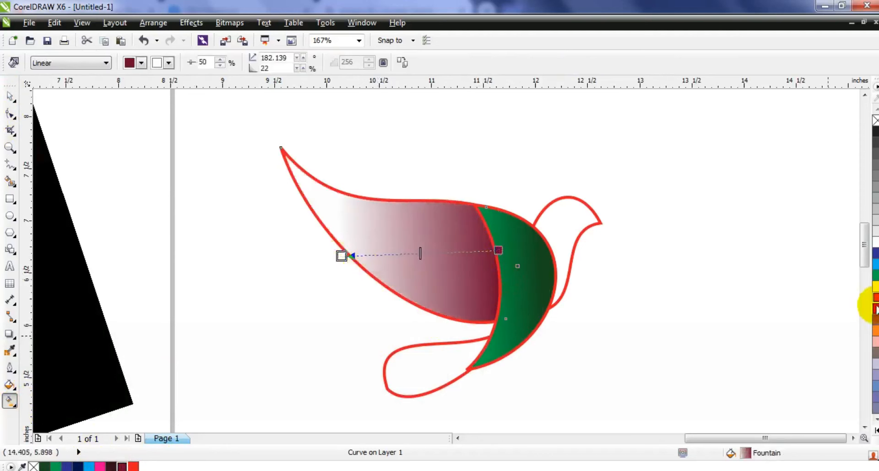
{"action": "left_click_drag", "start_coordinate": [875, 308], "coordinate": [341, 255]}
{"action": "left_click_drag", "start_coordinate": [341, 256], "coordinate": [308, 259]}
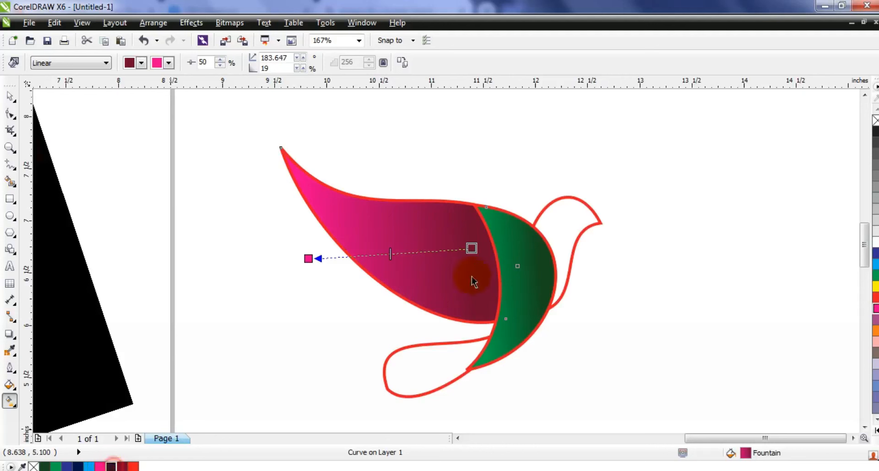
{"action": "left_click_drag", "start_coordinate": [474, 250], "coordinate": [473, 251]}
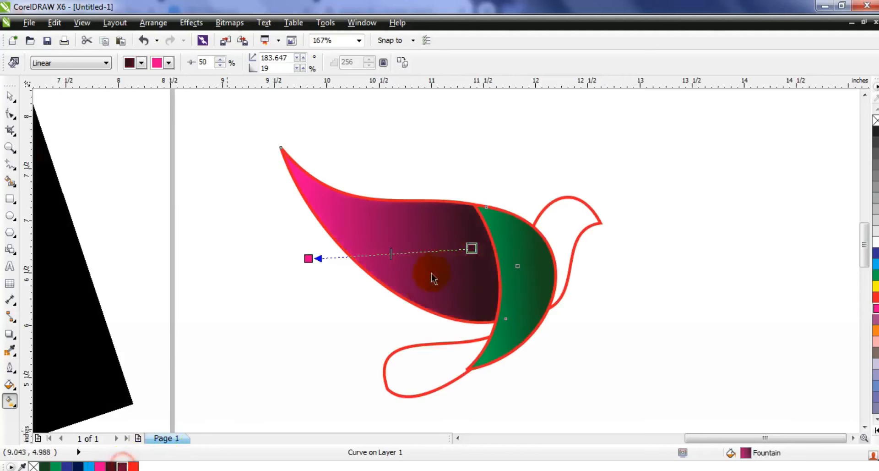
Add a maroon intermediate colour to the wing's gradient and angle its pink end upward toward the wing tip.
{"action": "left_click", "coordinate": [873, 99]}
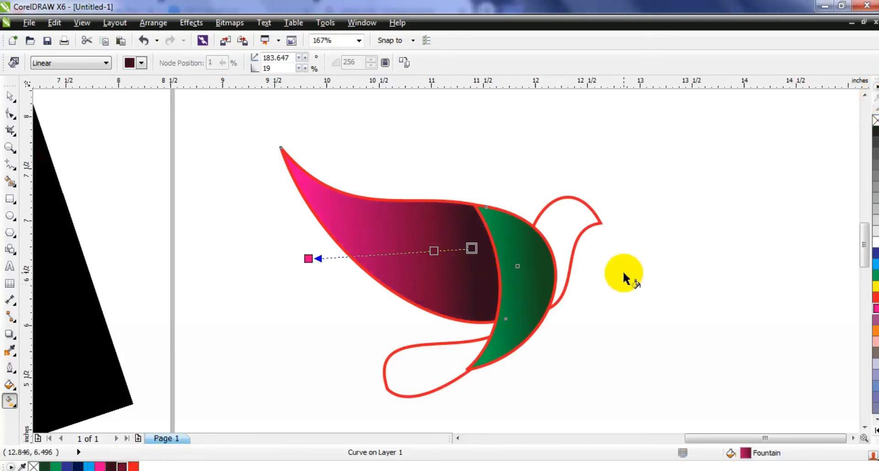
{"action": "key", "text": "ctrl+z"}
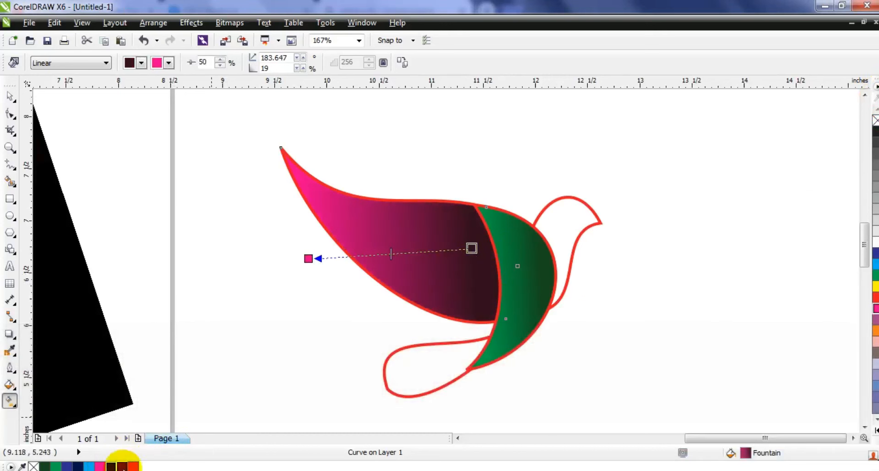
{"action": "double_click", "coordinate": [420, 253]}
{"action": "left_click", "coordinate": [472, 249]}
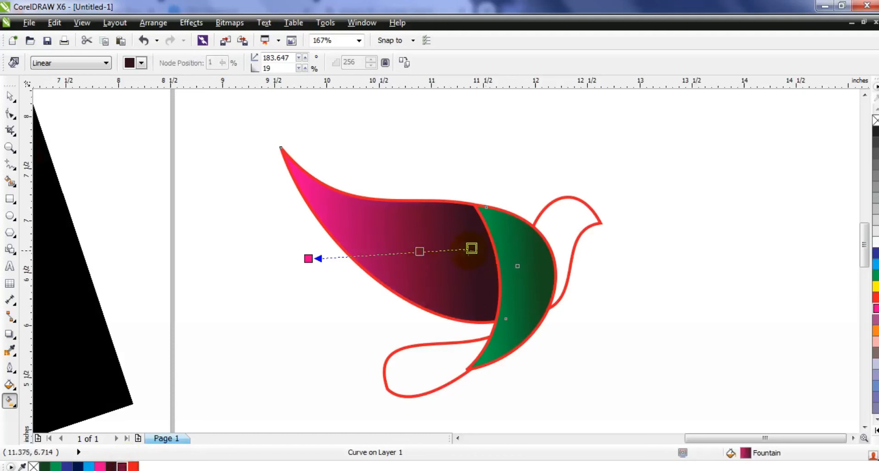
{"action": "left_click_drag", "start_coordinate": [308, 258], "coordinate": [320, 213]}
{"action": "left_click", "coordinate": [10, 96]}
{"action": "left_click", "coordinate": [651, 228]}
Fill the tail with a linear gradient from red near the body to orange at the rounded end.
{"action": "left_click", "coordinate": [495, 341]}
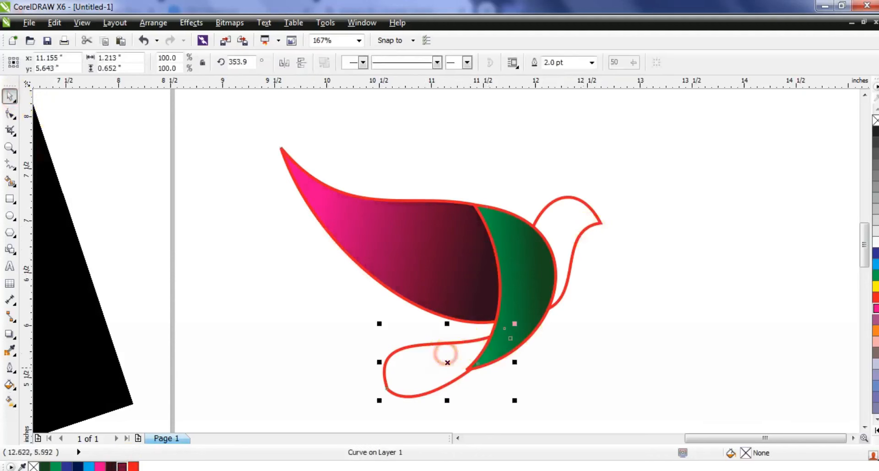
{"action": "left_click", "coordinate": [875, 297]}
{"action": "key", "text": "g"}
{"action": "left_click_drag", "start_coordinate": [399, 377], "coordinate": [398, 372]}
{"action": "left_click", "coordinate": [501, 340]}
{"action": "left_click_drag", "start_coordinate": [467, 354], "coordinate": [456, 358]}
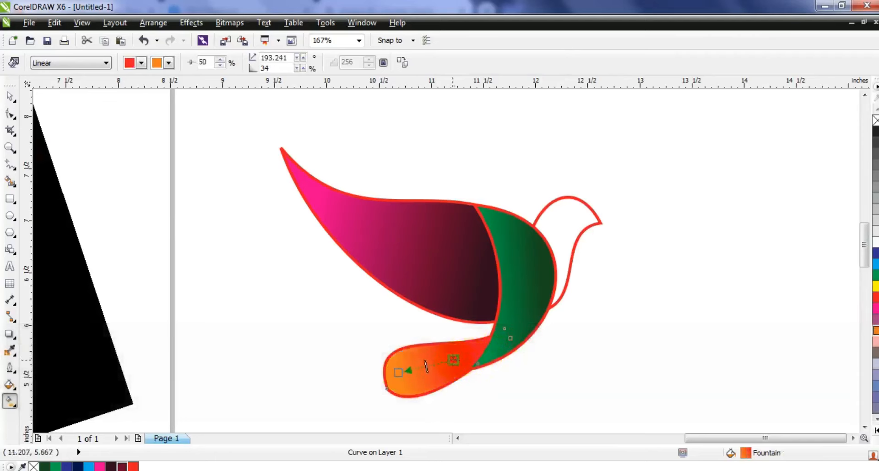
Fill the head with a linear gradient from dark navy near the body to light blue at the crown and beak.
{"action": "left_click", "coordinate": [549, 227]}
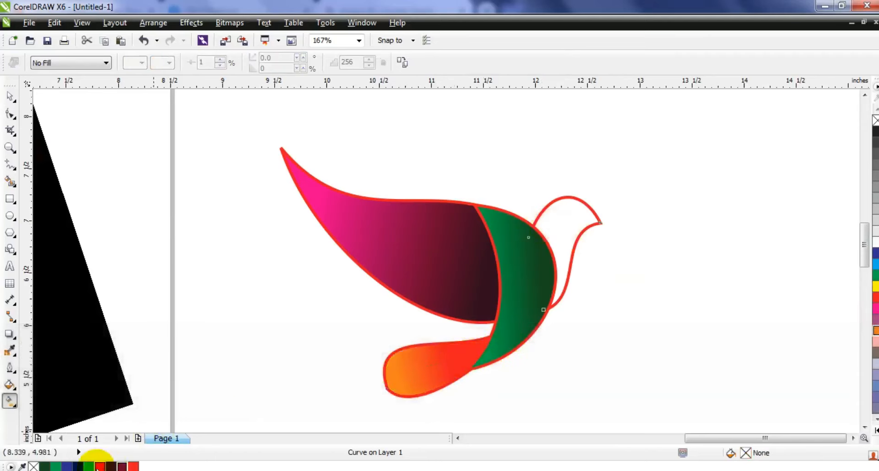
{"action": "left_click_drag", "start_coordinate": [79, 464], "coordinate": [558, 260]}
{"action": "key", "text": "g"}
{"action": "left_click_drag", "start_coordinate": [576, 223], "coordinate": [577, 220]}
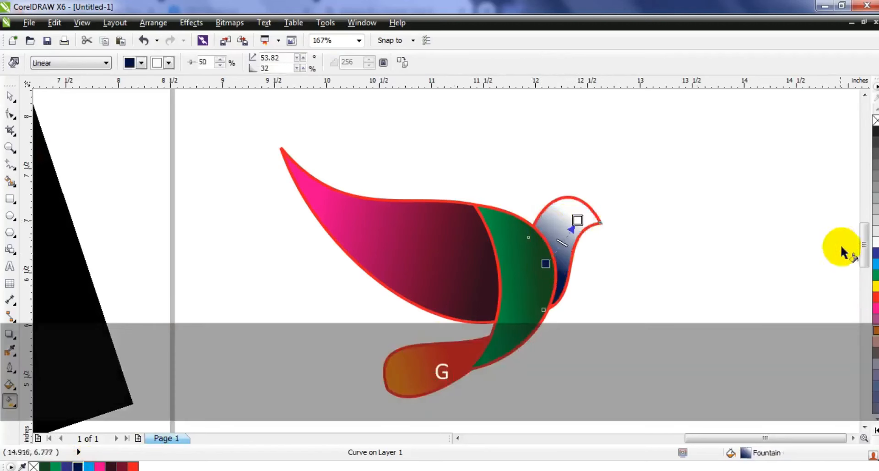
{"action": "left_click_drag", "start_coordinate": [875, 263], "coordinate": [565, 252]}
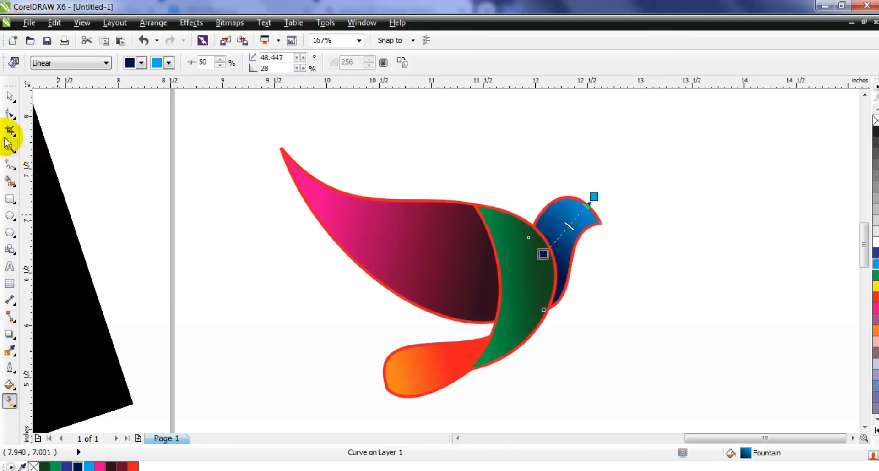
Remove the red outline from all four bird shapes together.
{"action": "left_click", "coordinate": [9, 96]}
{"action": "left_click", "coordinate": [225, 132]}
{"action": "left_click_drag", "start_coordinate": [225, 132], "coordinate": [646, 403]}
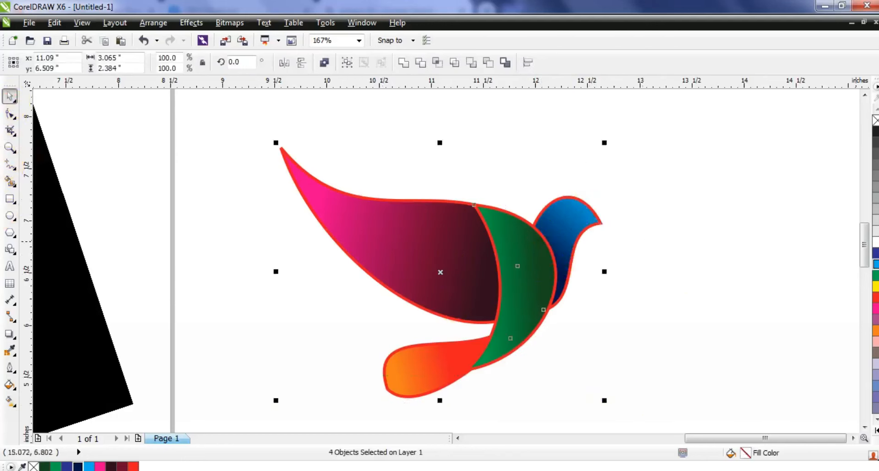
{"action": "left_click", "coordinate": [733, 193]}
{"action": "key", "text": "F3"}
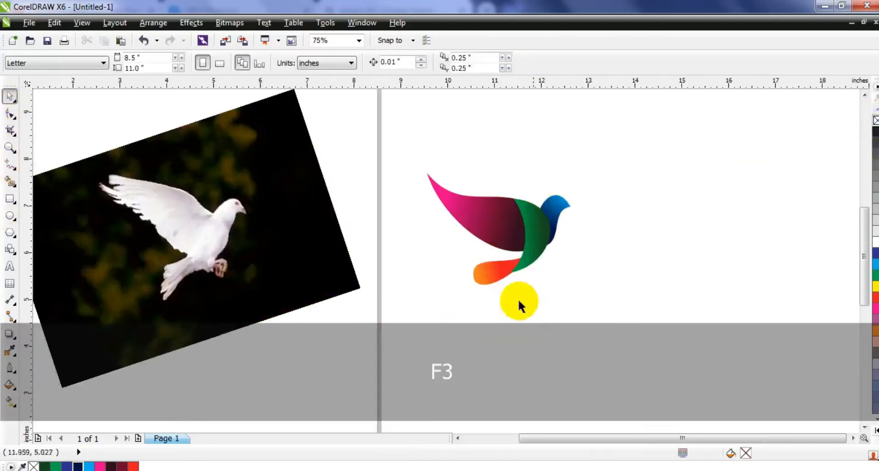
Smooth the tail's rounded end by adjusting both curve handles of its lower corner node.
{"action": "left_click", "coordinate": [495, 275]}
{"action": "key", "text": "shift+F2"}
{"action": "key", "text": "F3"}
{"action": "double_click", "coordinate": [326, 283]}
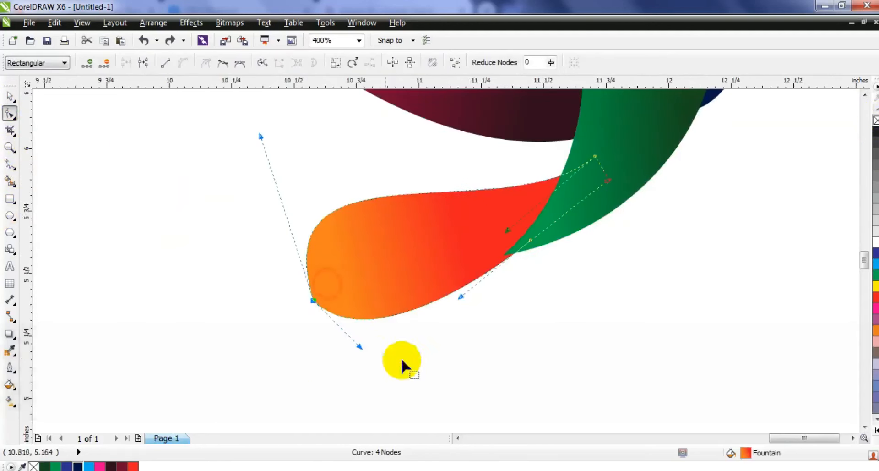
{"action": "left_click_drag", "start_coordinate": [359, 346], "coordinate": [342, 355]}
{"action": "left_click_drag", "start_coordinate": [262, 138], "coordinate": [257, 134]}
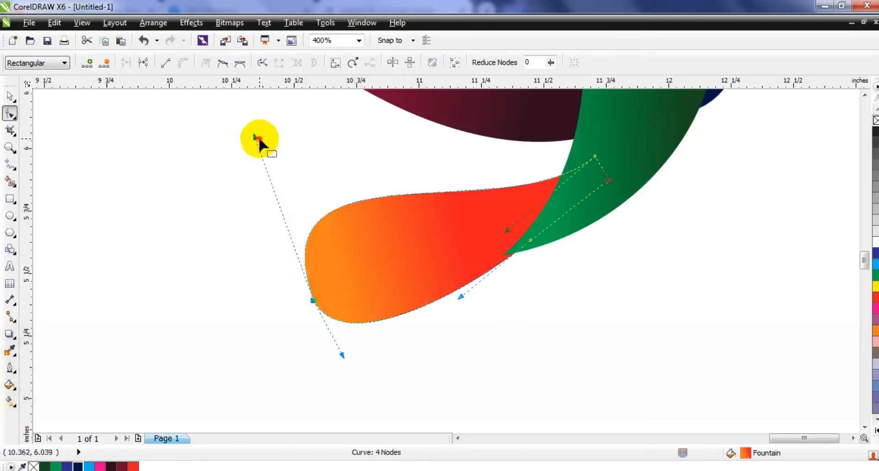
Enlarge the tail slightly and shift it to sit neatly against the body.
{"action": "left_click", "coordinate": [8, 97]}
{"action": "left_click_drag", "start_coordinate": [415, 258], "coordinate": [416, 253]}
{"action": "key", "text": "F3"}
{"action": "left_click_drag", "start_coordinate": [376, 199], "coordinate": [362, 192]}
{"action": "left_click_drag", "start_coordinate": [385, 250], "coordinate": [390, 254]}
{"action": "left_click", "coordinate": [608, 314]}
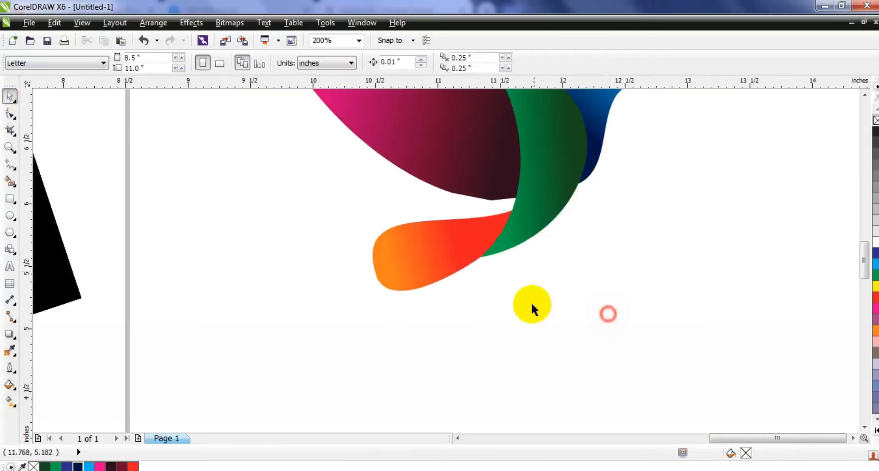
Scale up the whole bird proportionally and move it slightly to the right, clear of the page edge.
{"action": "key", "text": "F3"}
{"action": "key", "text": "F3"}
{"action": "key", "text": "Escape"}
{"action": "left_click_drag", "start_coordinate": [598, 314], "coordinate": [445, 215]}
{"action": "left_click_drag", "start_coordinate": [564, 220], "coordinate": [597, 193]}
{"action": "left_click_drag", "start_coordinate": [559, 269], "coordinate": [570, 267]}
{"action": "left_click", "coordinate": [659, 314]}
Add the artistic text "Flying Bird" below the bird.
{"action": "left_click", "coordinate": [9, 147]}
{"action": "left_click_drag", "start_coordinate": [330, 150], "coordinate": [789, 359]}
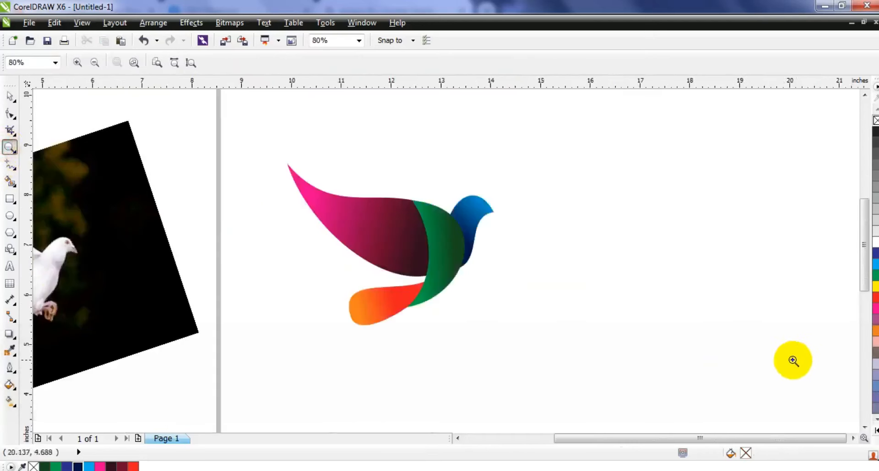
{"action": "left_click", "coordinate": [10, 265]}
{"action": "left_click", "coordinate": [303, 375]}
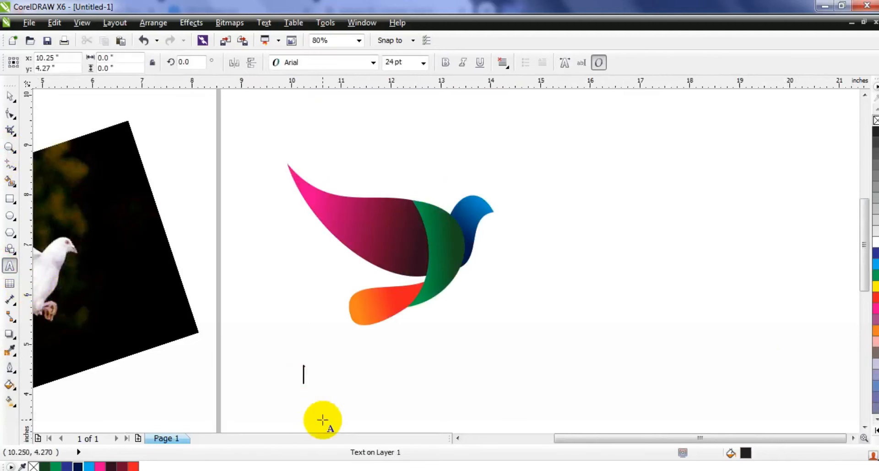
{"action": "type", "text": "Flying Bir"}
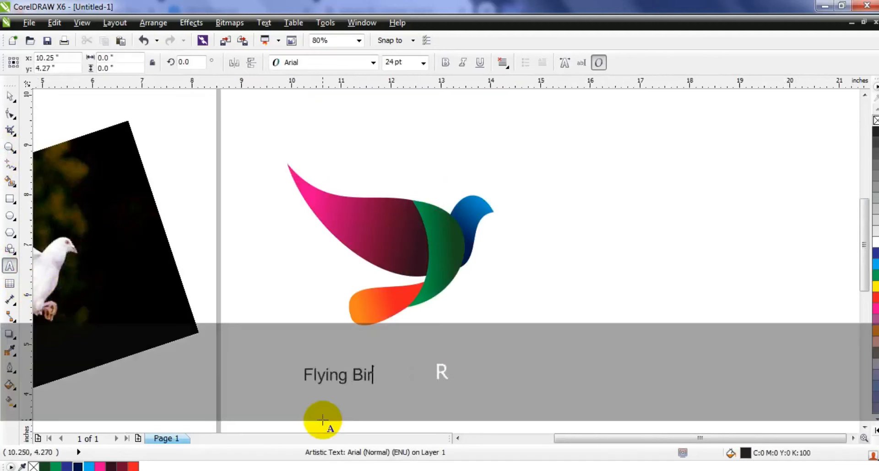
{"action": "type", "text": "d"}
{"action": "left_click", "coordinate": [9, 96]}
{"action": "key", "text": "ctrl+z"}
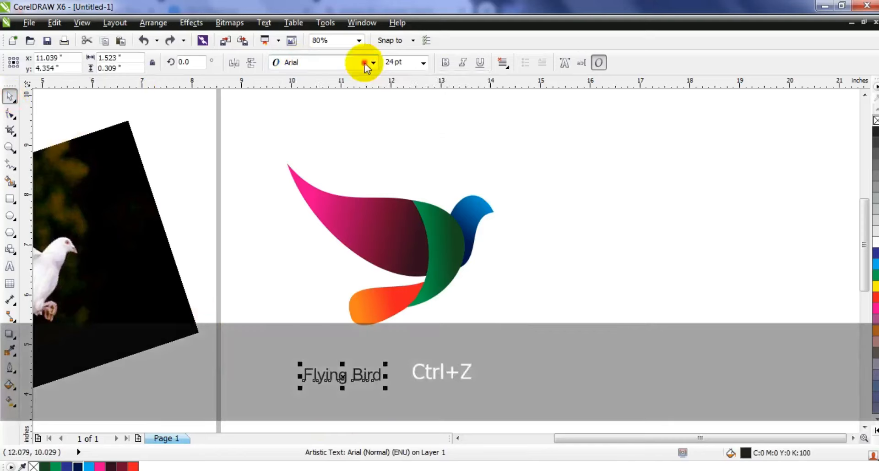
Set the caption's font to Arial Black and enlarge it to about 54 pt.
{"action": "left_click", "coordinate": [366, 66]}
{"action": "left_click", "coordinate": [394, 168]}
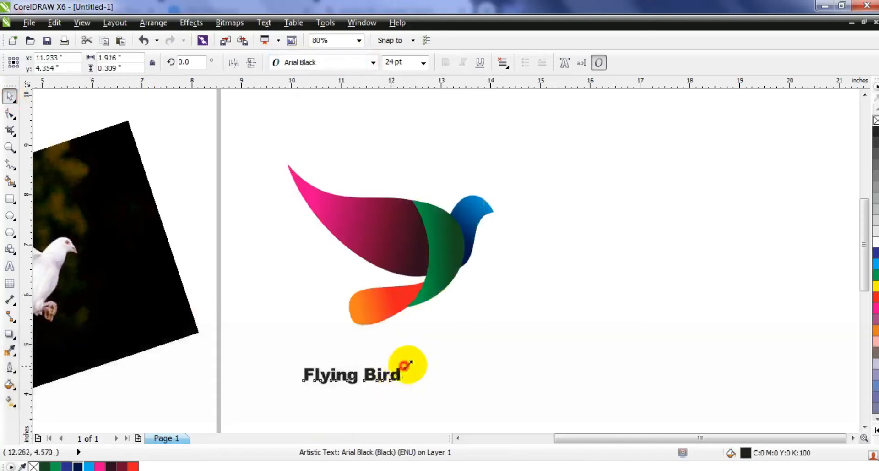
{"action": "left_click_drag", "start_coordinate": [405, 365], "coordinate": [524, 311]}
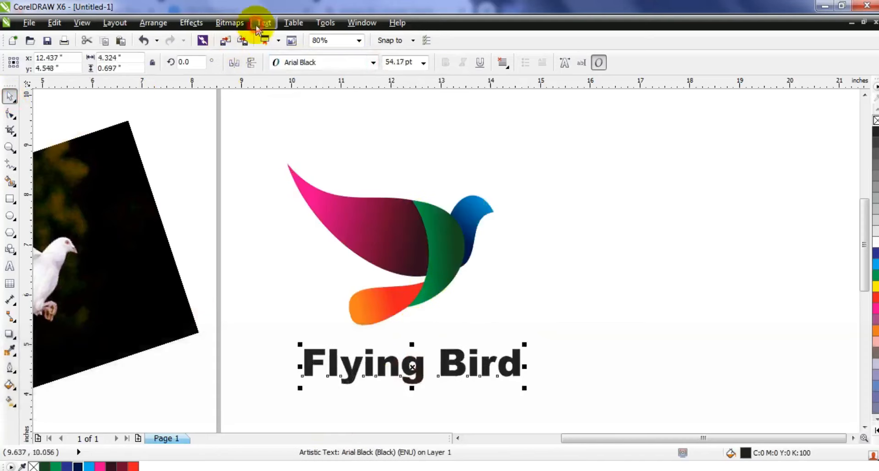
Change the caption to UPPERCASE and colour it the same dark navy as the head.
{"action": "left_click", "coordinate": [264, 22]}
{"action": "left_click", "coordinate": [297, 308]}
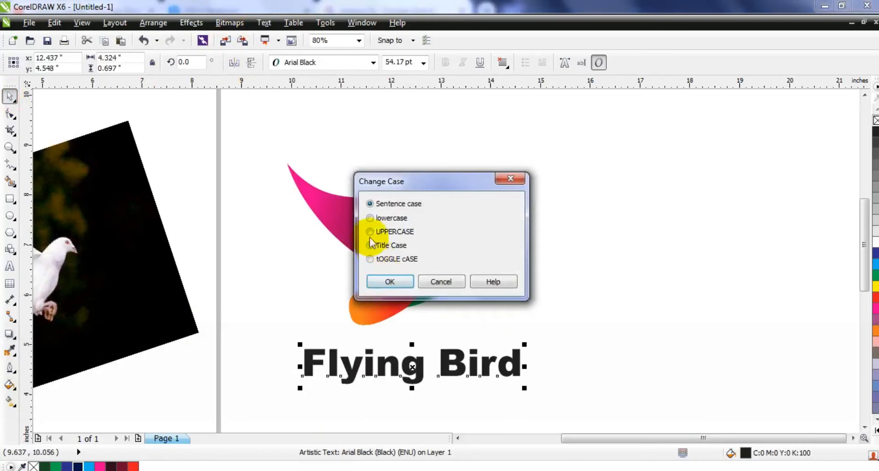
{"action": "left_click", "coordinate": [370, 231]}
{"action": "left_click", "coordinate": [389, 281]}
{"action": "left_click", "coordinate": [78, 466]}
Scale the caption down to about 46 pt and move it slightly closer beneath the bird.
{"action": "left_click_drag", "start_coordinate": [572, 381], "coordinate": [532, 378]}
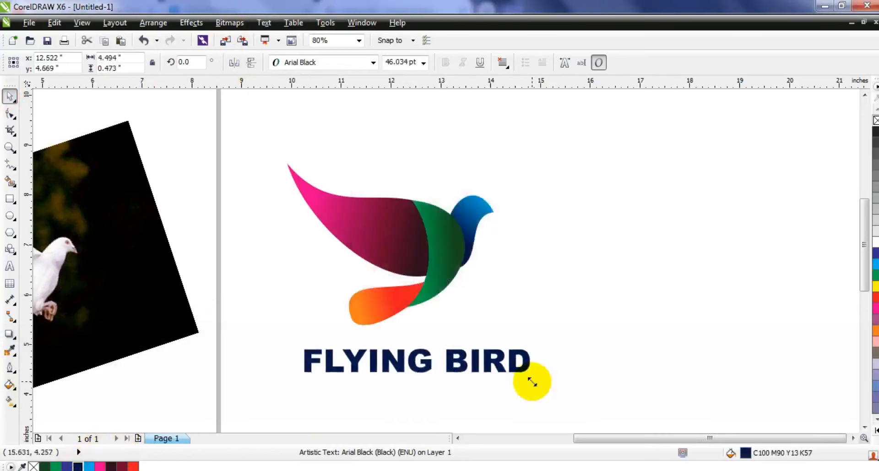
{"action": "left_click_drag", "start_coordinate": [491, 358], "coordinate": [488, 349]}
{"action": "left_click", "coordinate": [545, 265]}
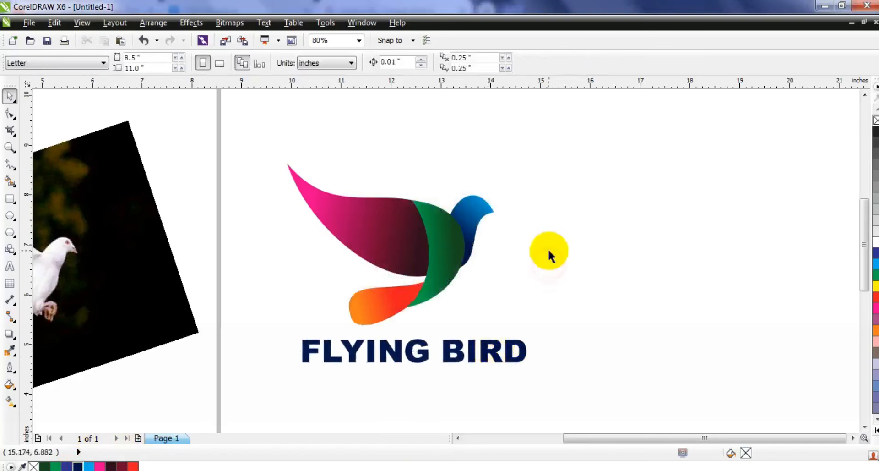